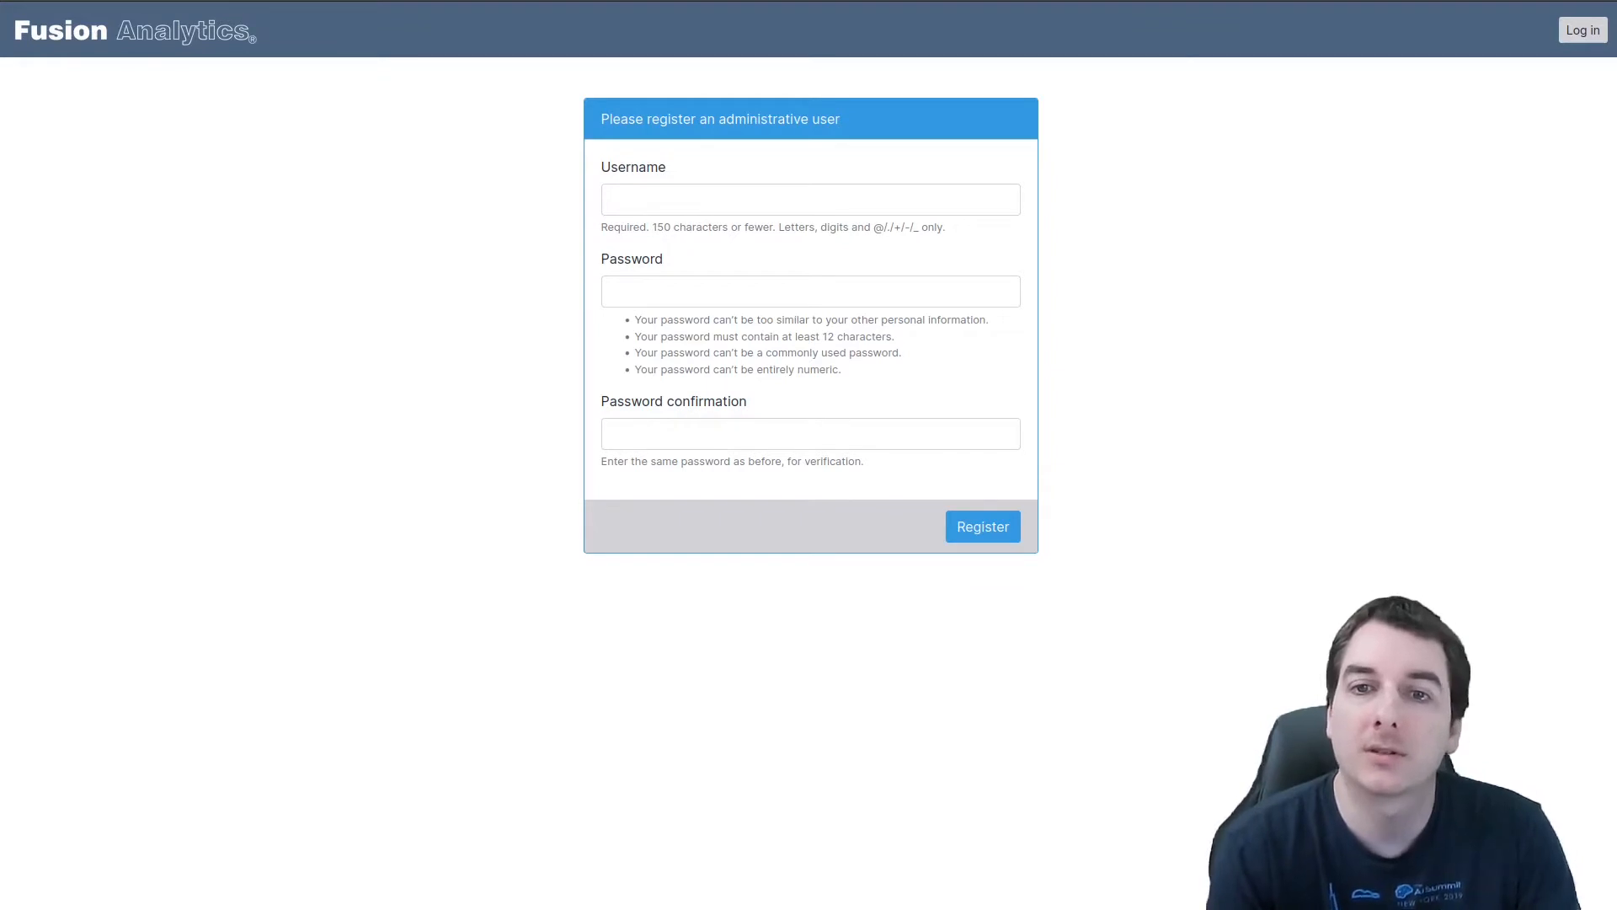
Register an administrative user with a username and a generated, confirmed password, and dismiss the browser's offer to update the saved login
{"action": "left_click", "coordinate": [665, 198]}
{"action": "left_click", "coordinate": [654, 228]}
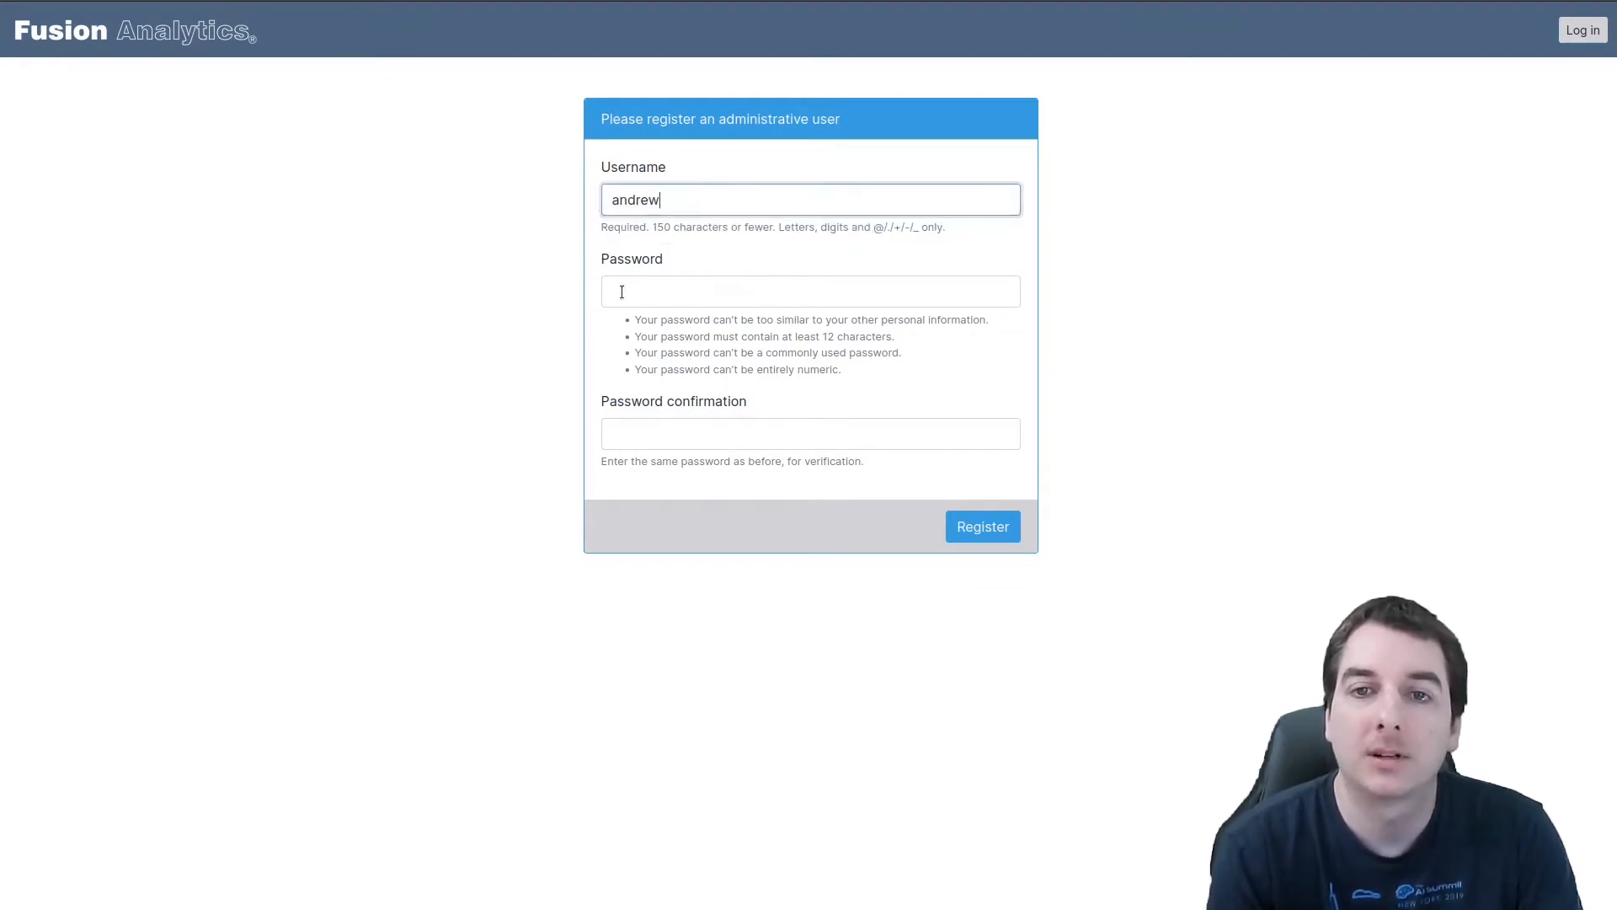
{"action": "left_click", "coordinate": [696, 291]}
{"action": "left_click", "coordinate": [697, 330]}
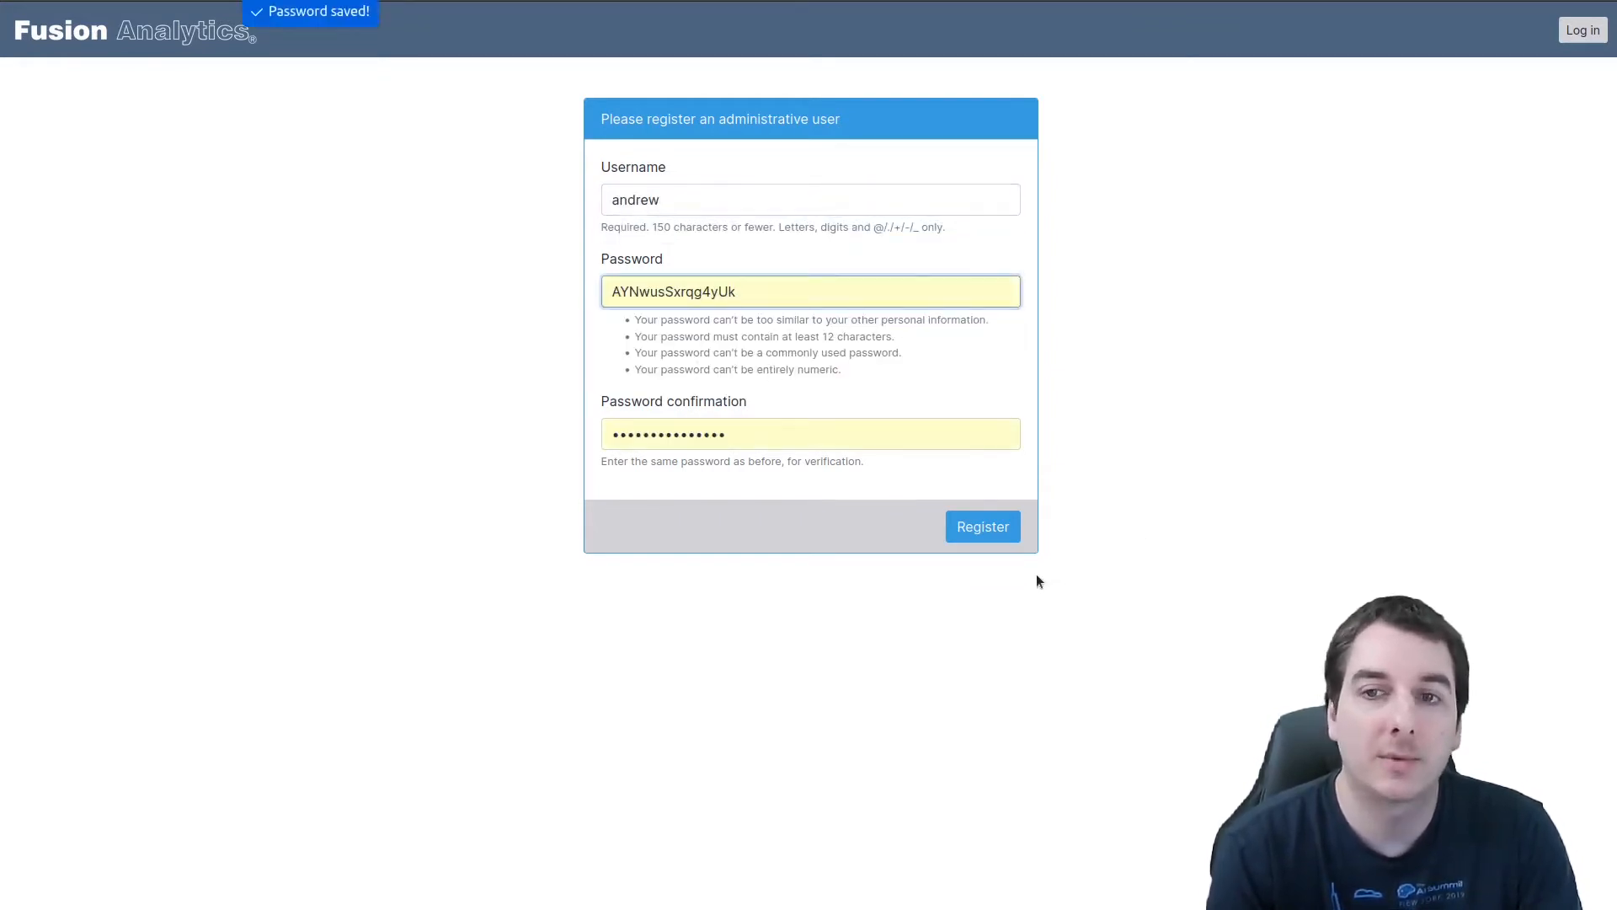
{"action": "left_click", "coordinate": [995, 529]}
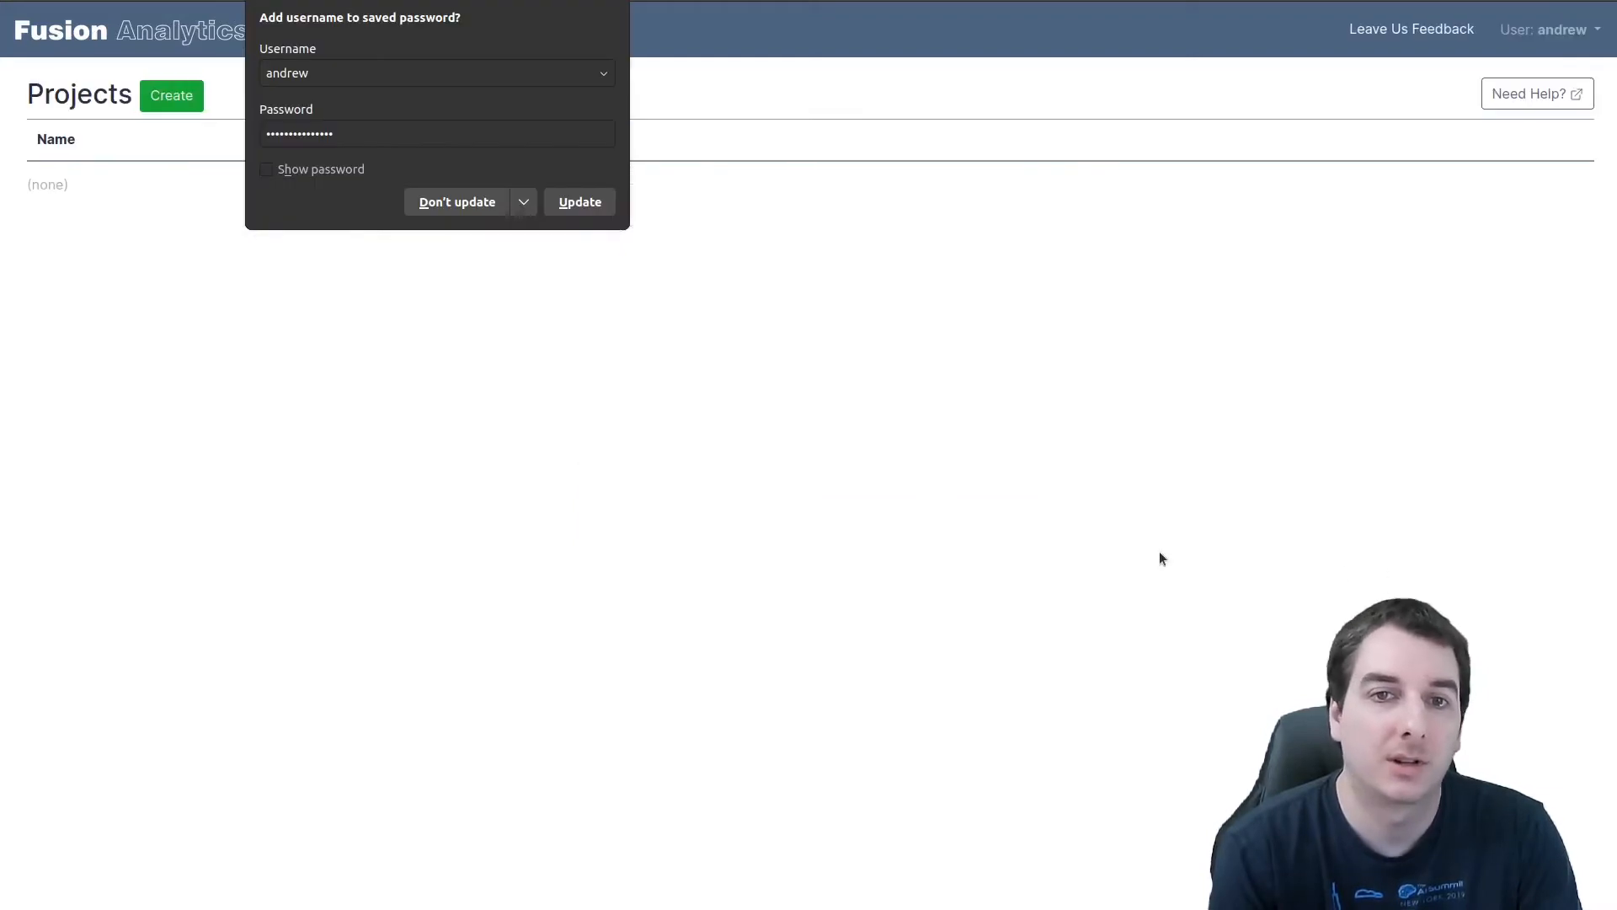
{"action": "left_click", "coordinate": [424, 263]}
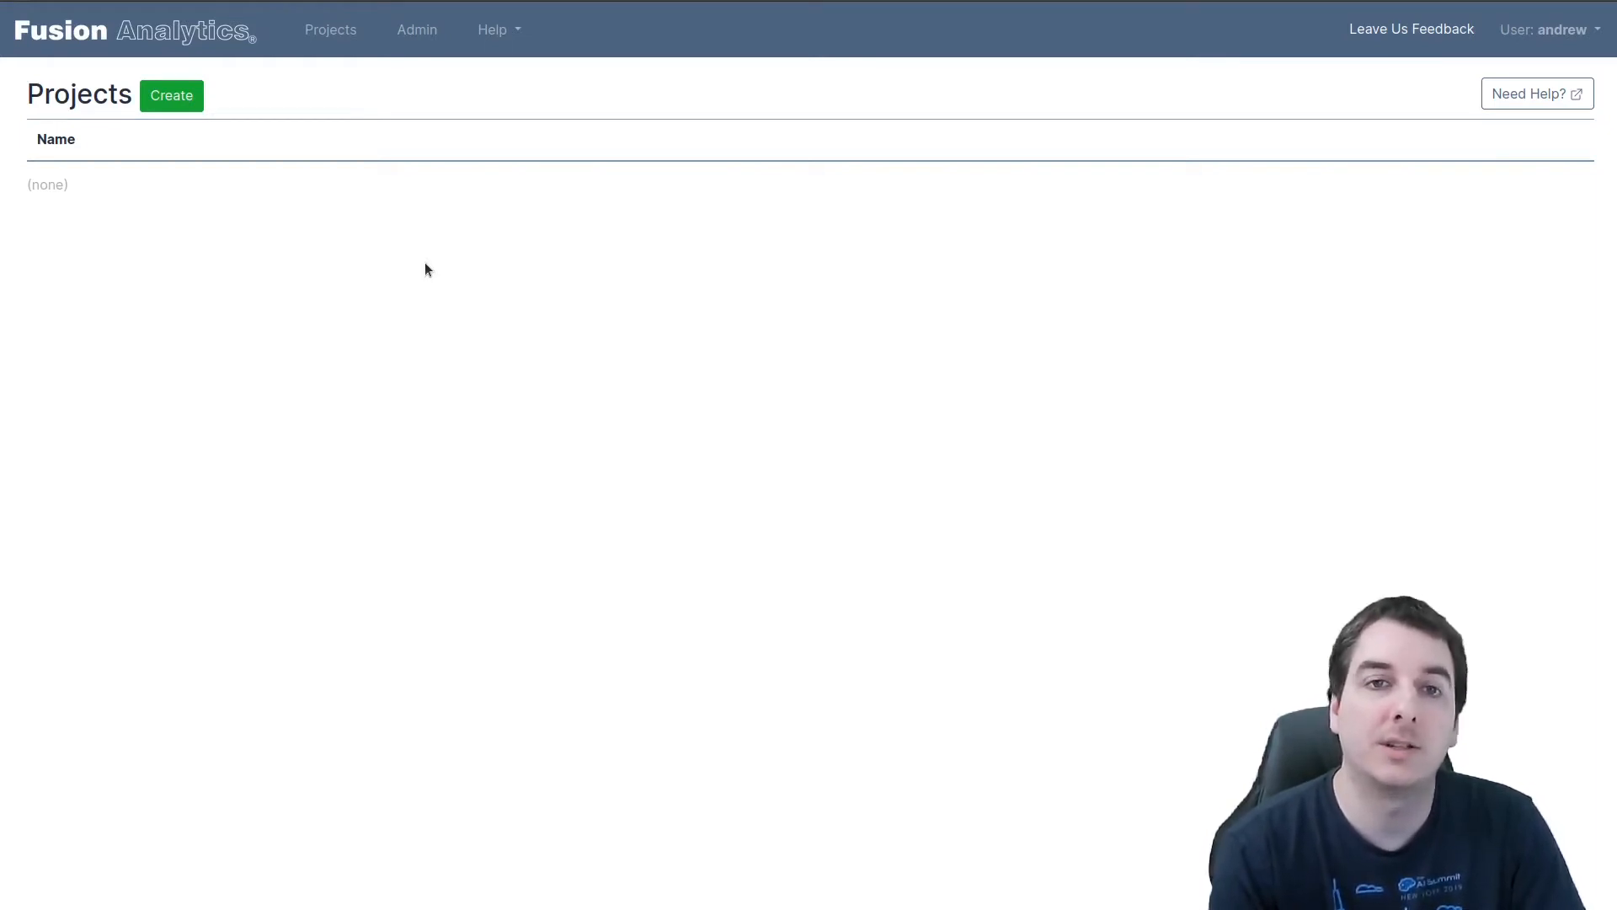
Create a project named My Project
{"action": "left_click", "coordinate": [172, 95]}
{"action": "left_click", "coordinate": [178, 166]}
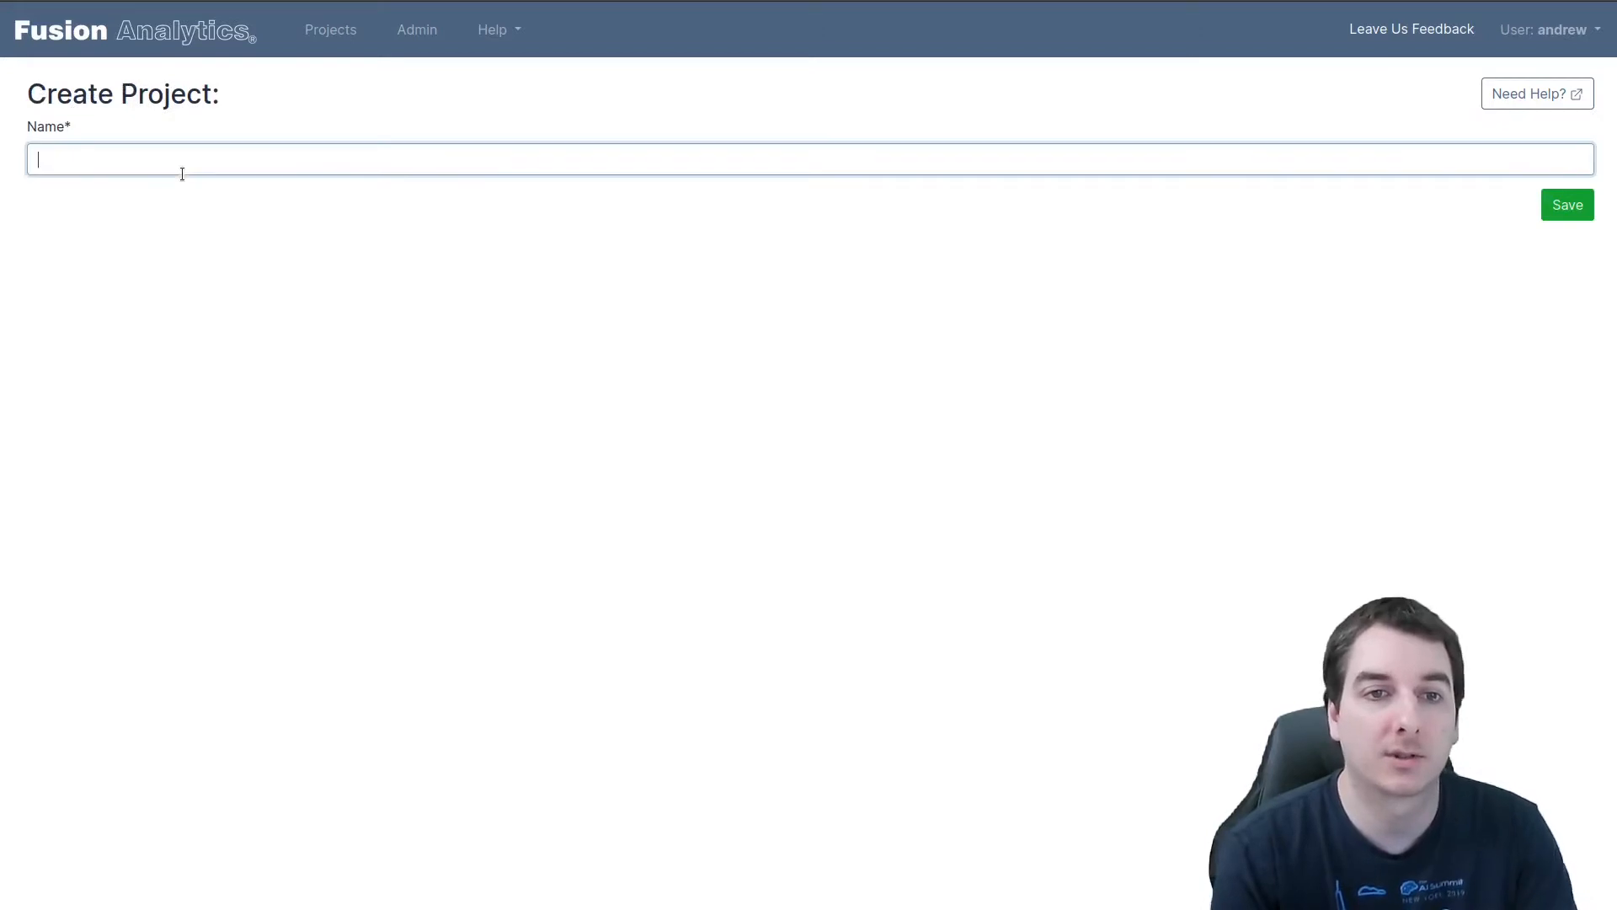
{"action": "left_click", "coordinate": [163, 185]}
{"action": "left_click", "coordinate": [1567, 205]}
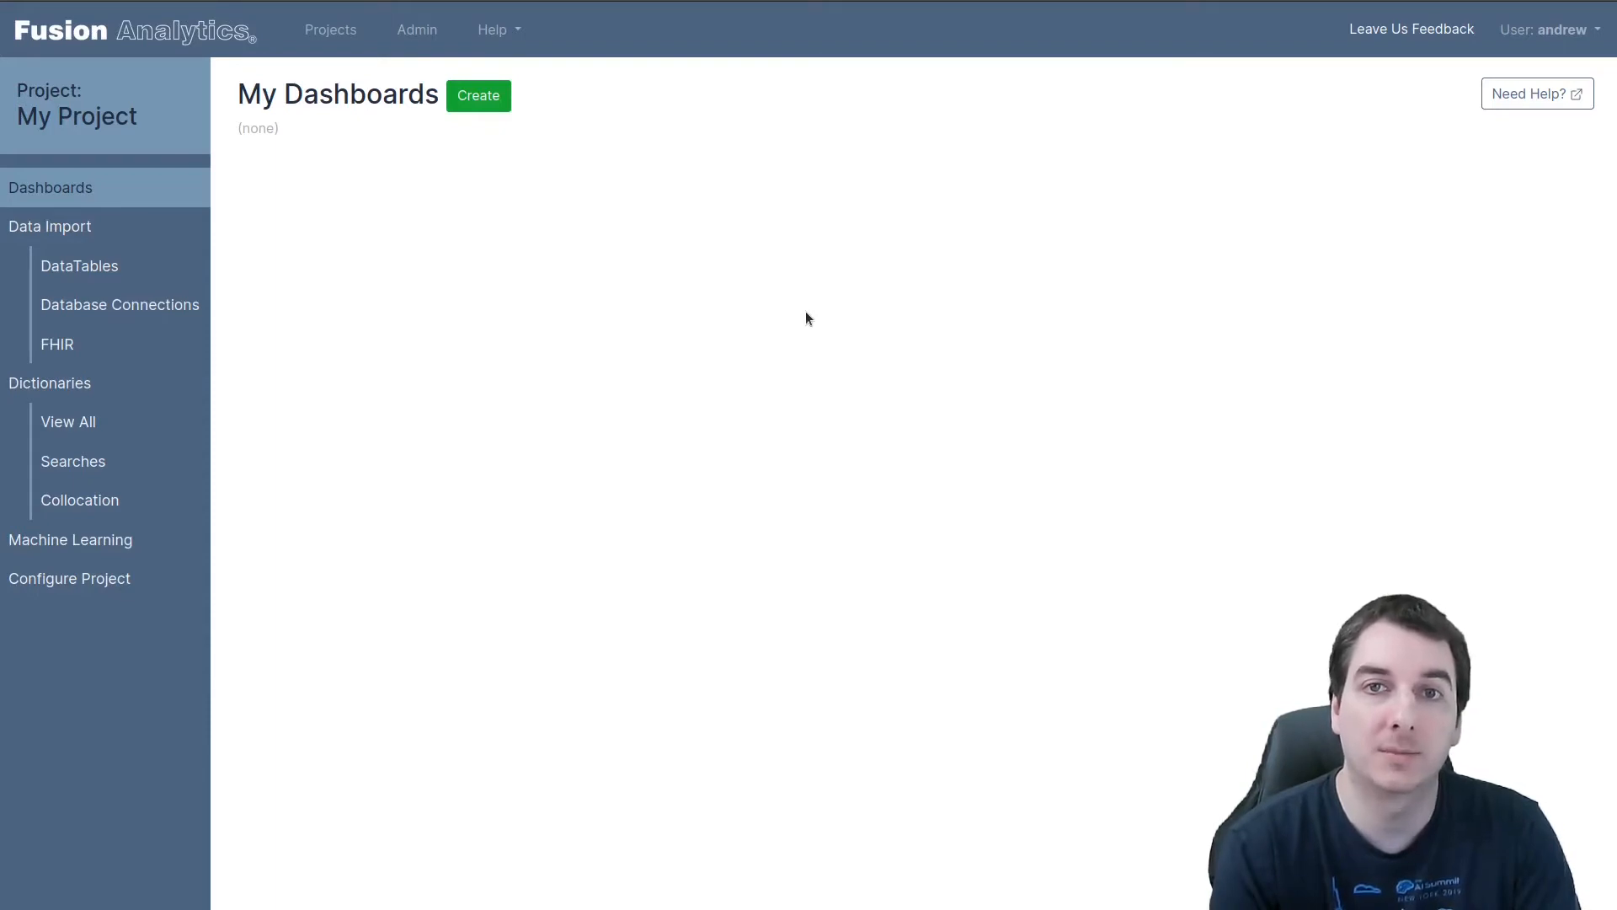
Start a new data table in the project using the CSV import method
{"action": "left_click", "coordinate": [136, 263]}
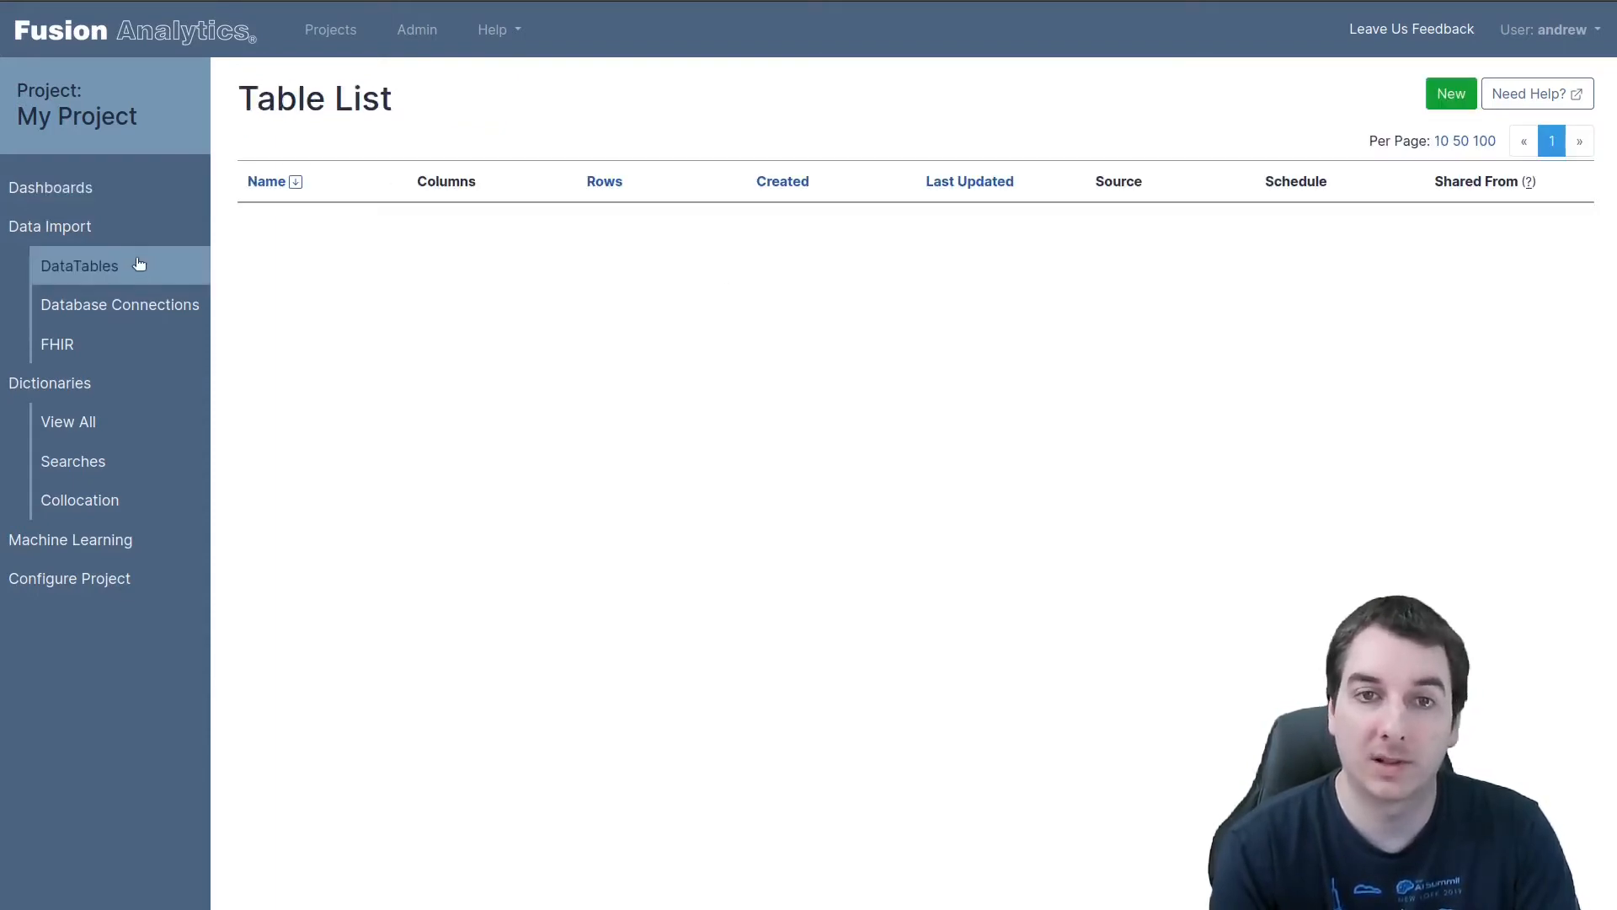
{"action": "left_click", "coordinate": [1456, 91]}
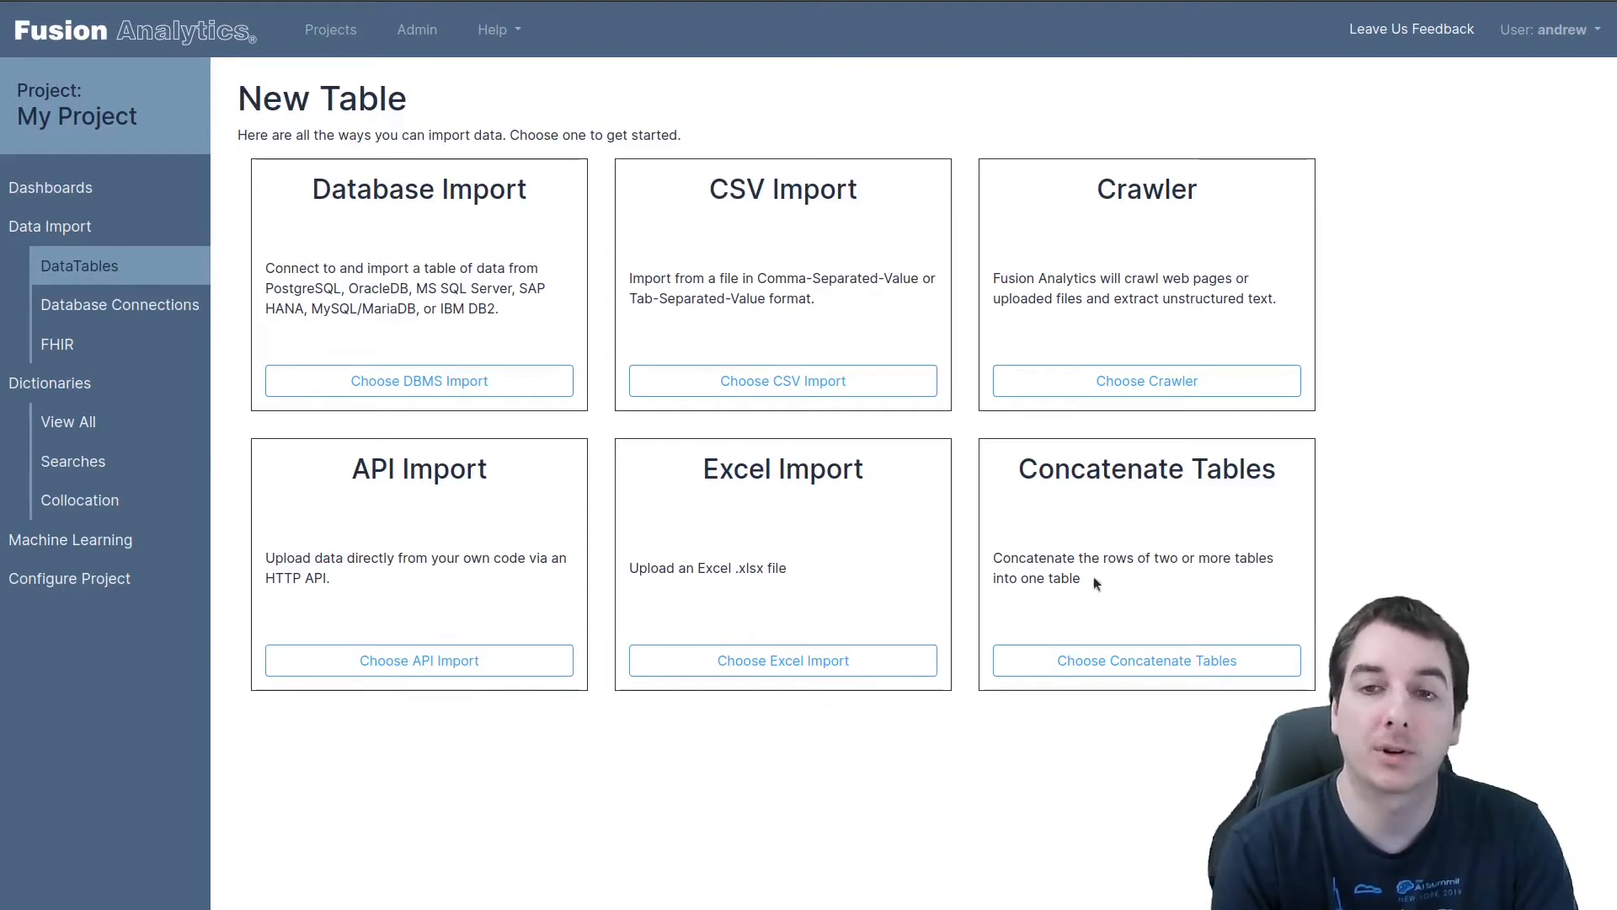
{"action": "left_click", "coordinate": [838, 389]}
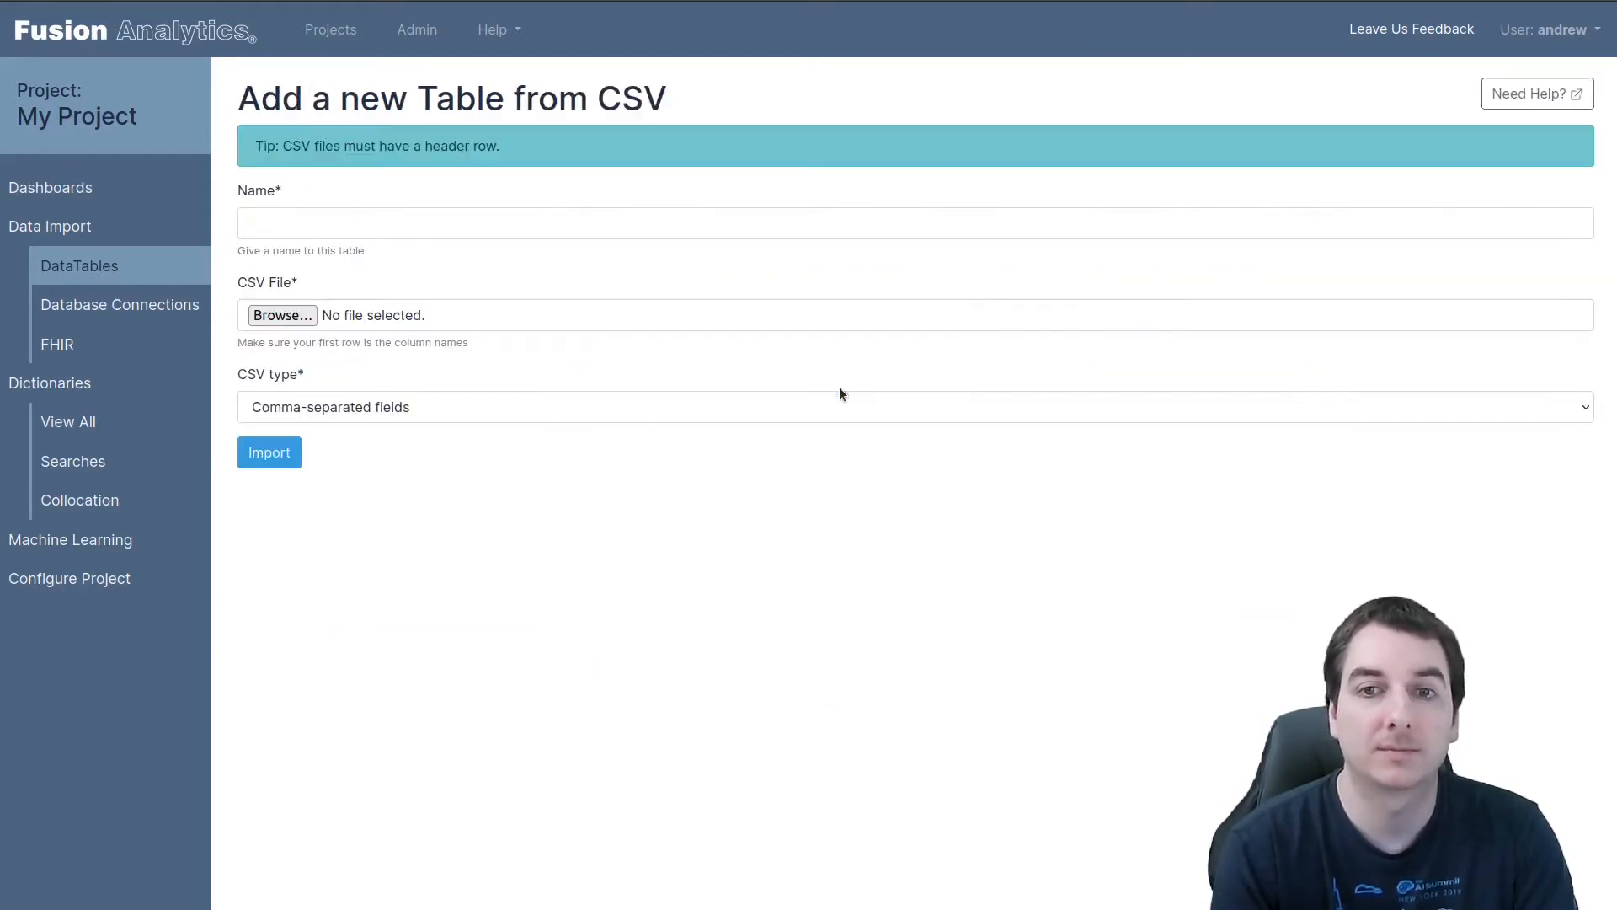
{"action": "left_click", "coordinate": [289, 221]}
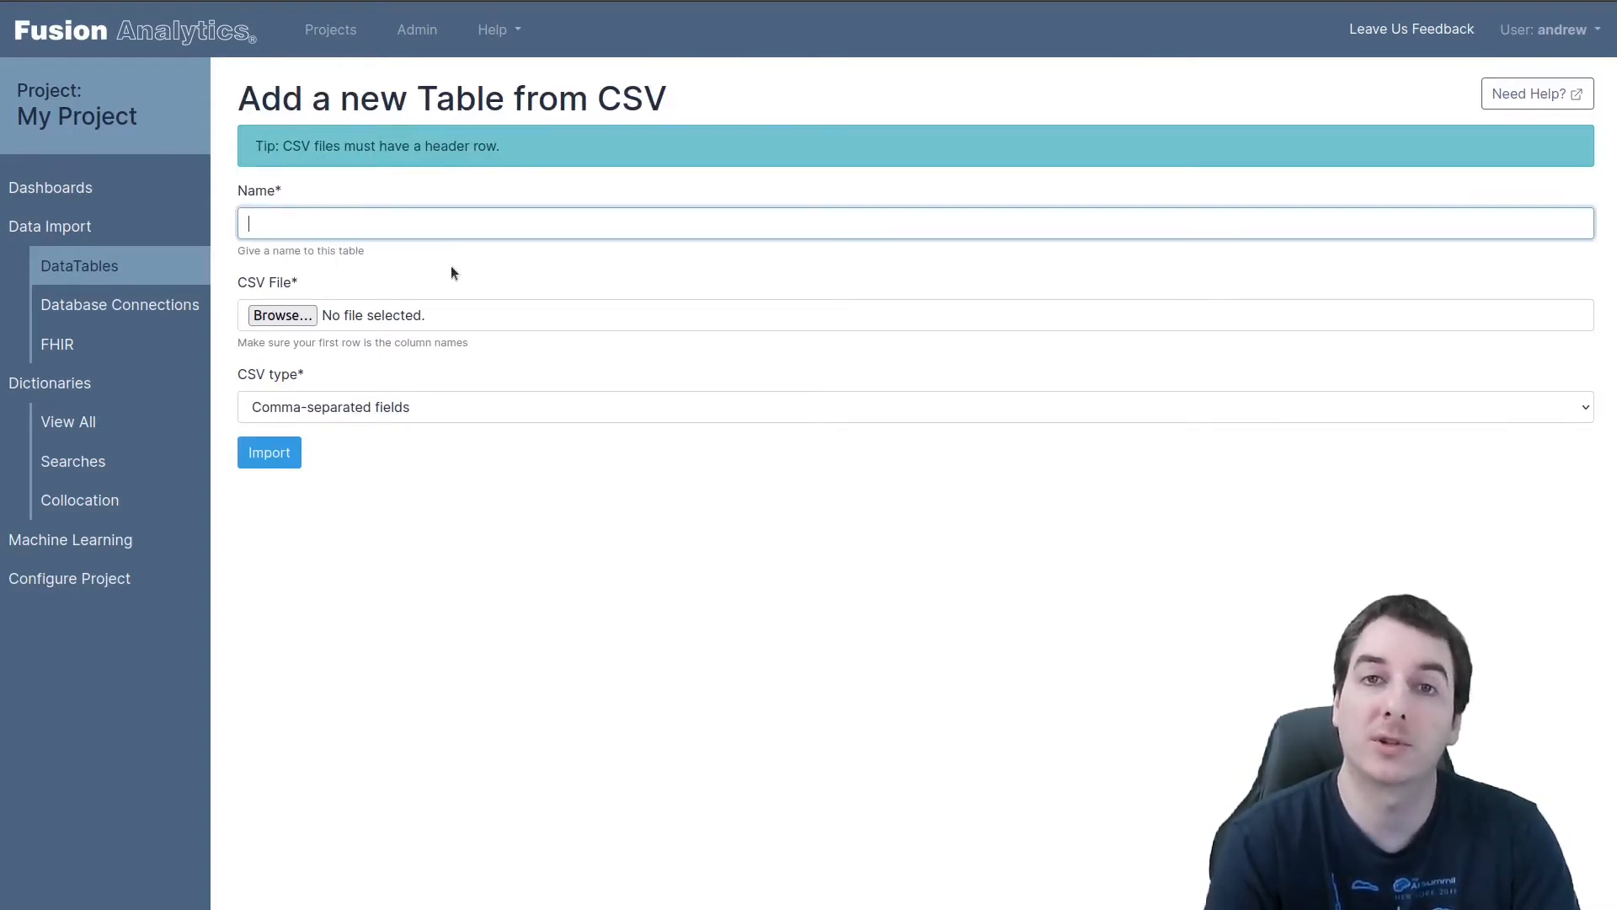
{"action": "left_click", "coordinate": [652, 537]}
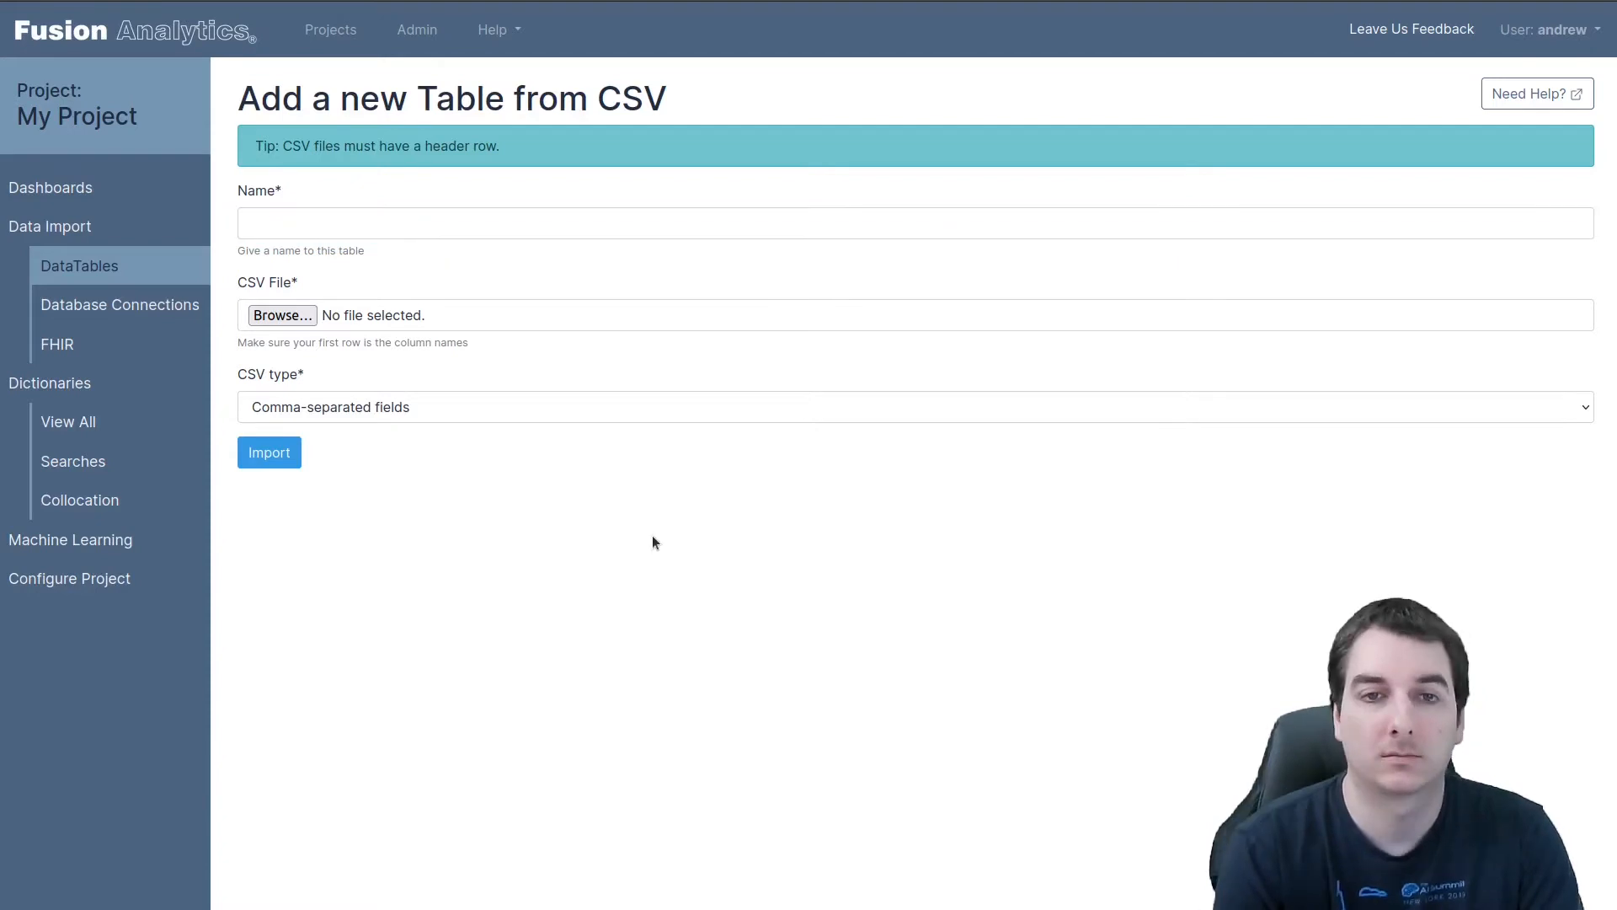
Import car_data.csv as a table named Car Sales Data and view the table's data
{"action": "left_click", "coordinate": [321, 230]}
{"action": "type", "text": "Car S"}
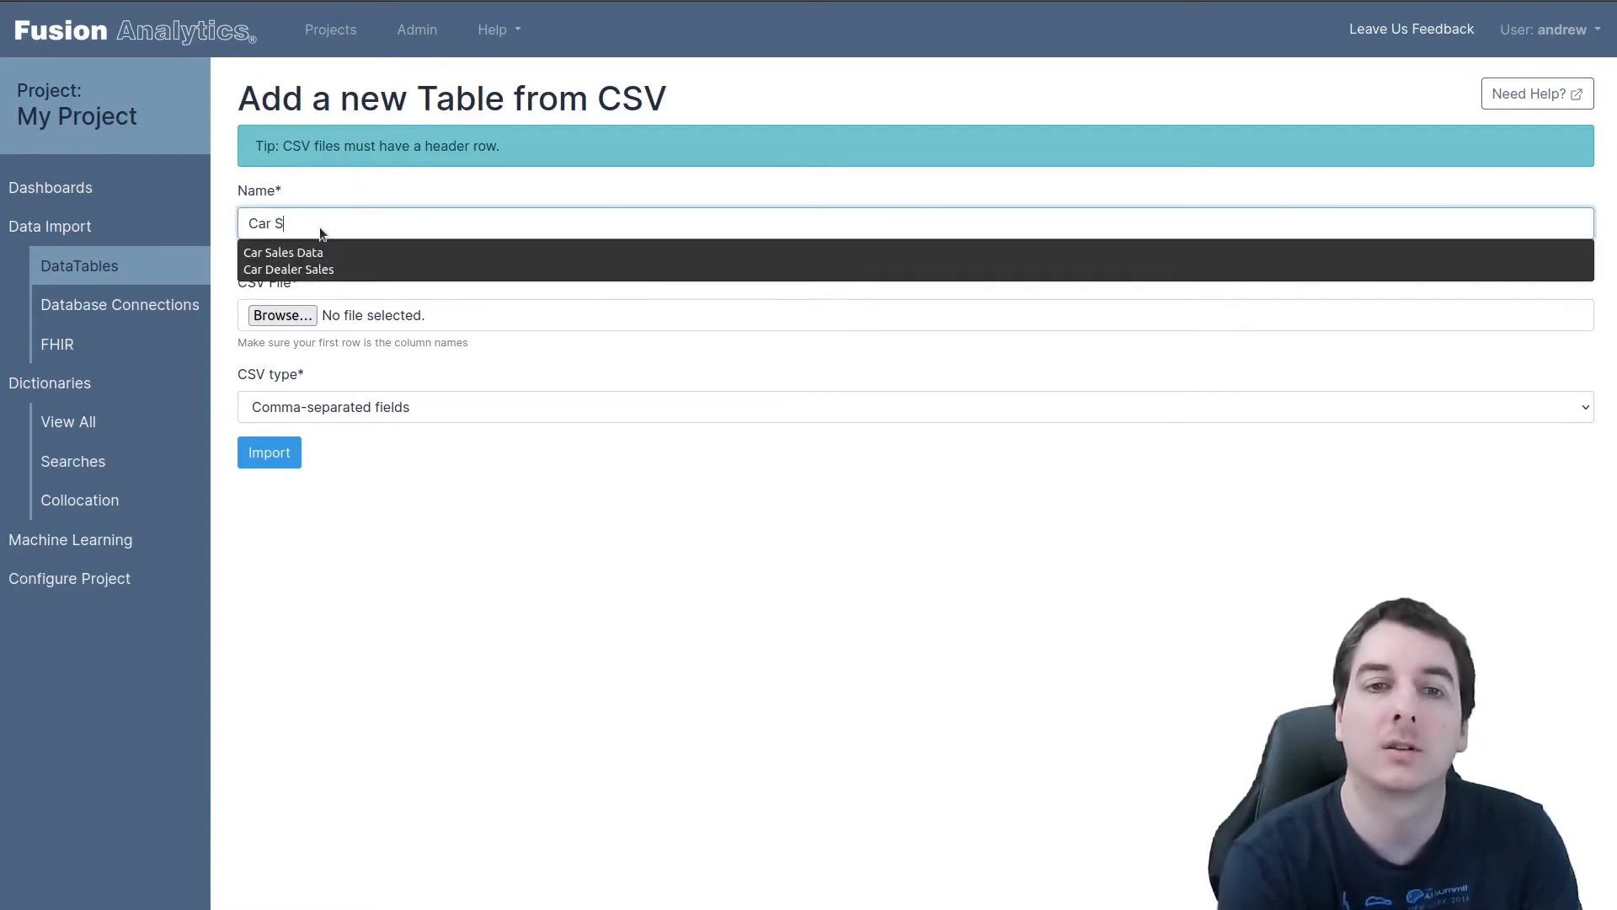
{"action": "type", "text": "ales Data"}
{"action": "left_click", "coordinate": [260, 322]}
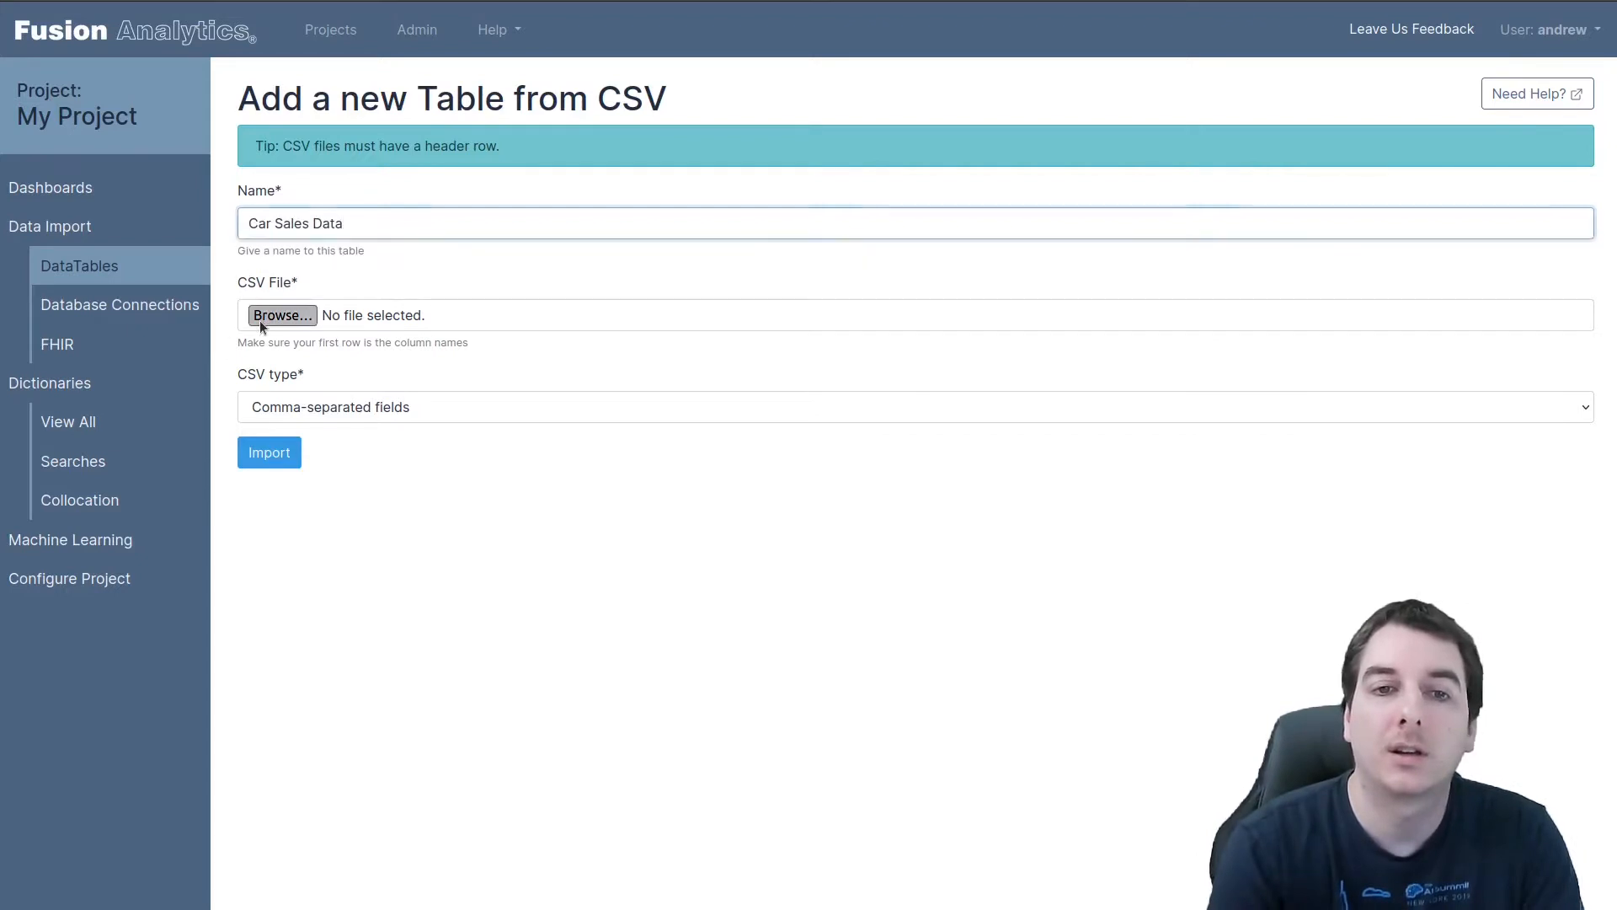
{"action": "left_click", "coordinate": [259, 320]}
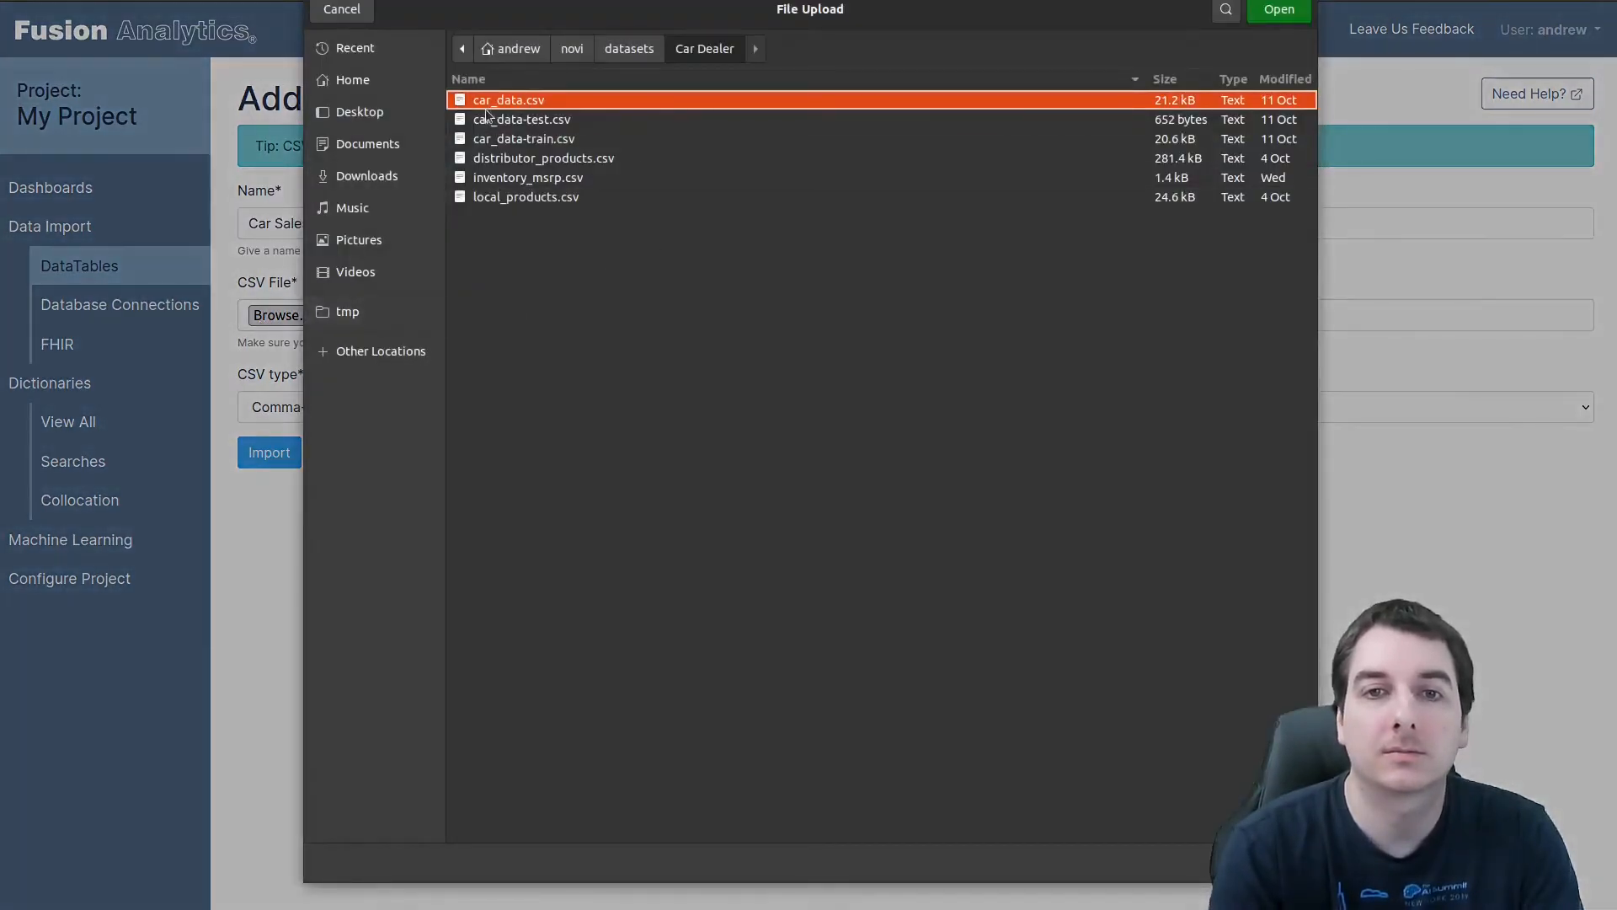
{"action": "double_click", "coordinate": [605, 99]}
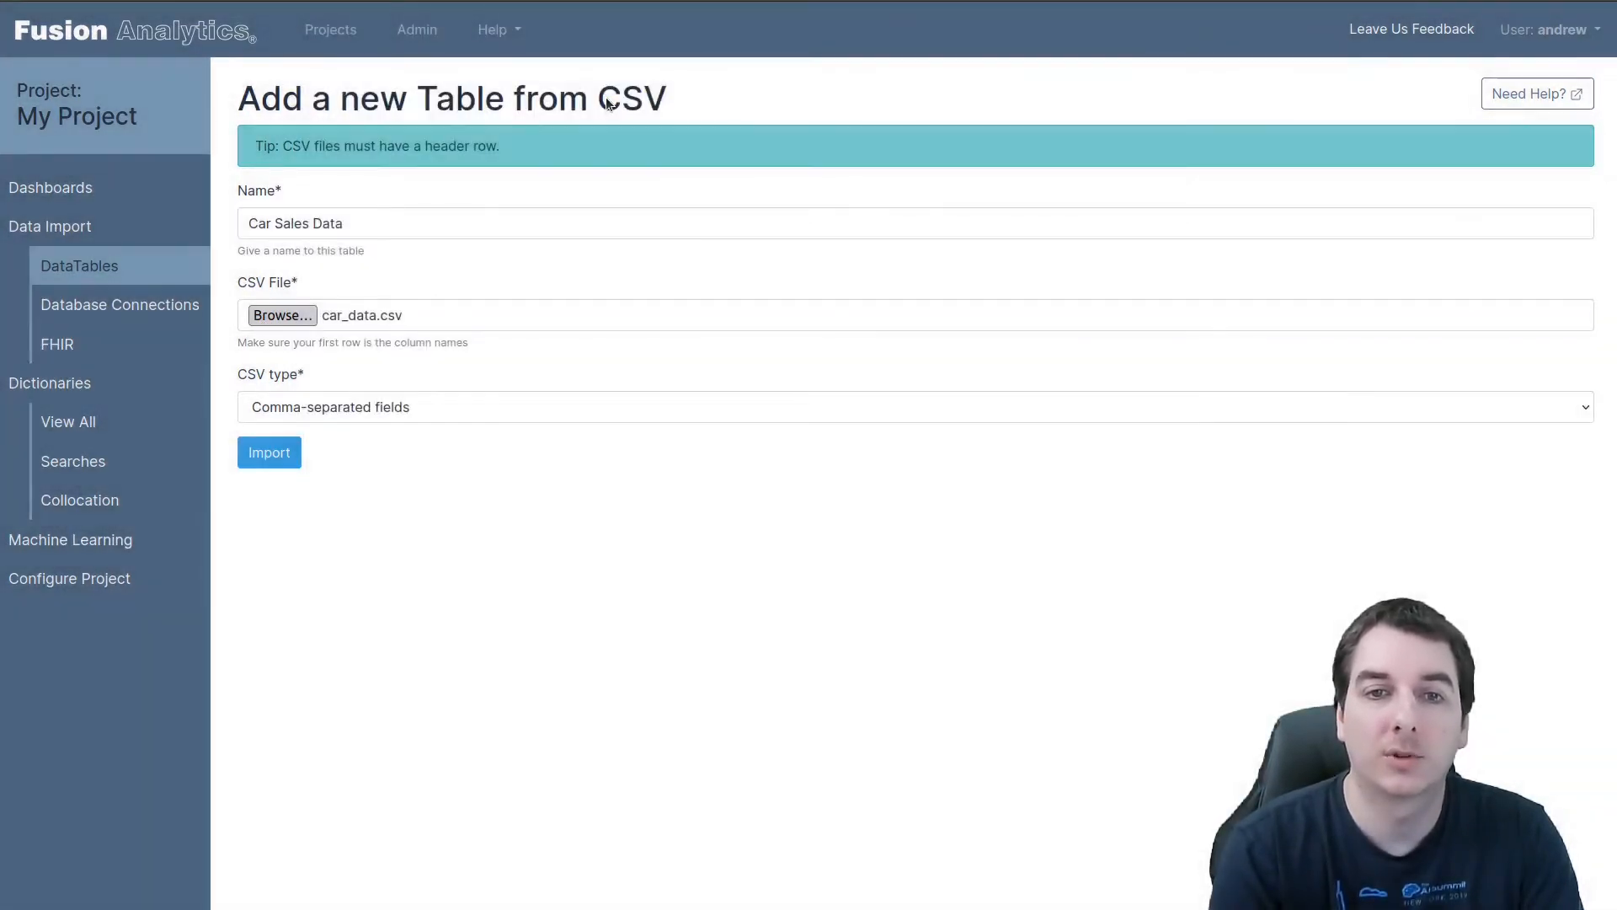
{"action": "left_click", "coordinate": [285, 459]}
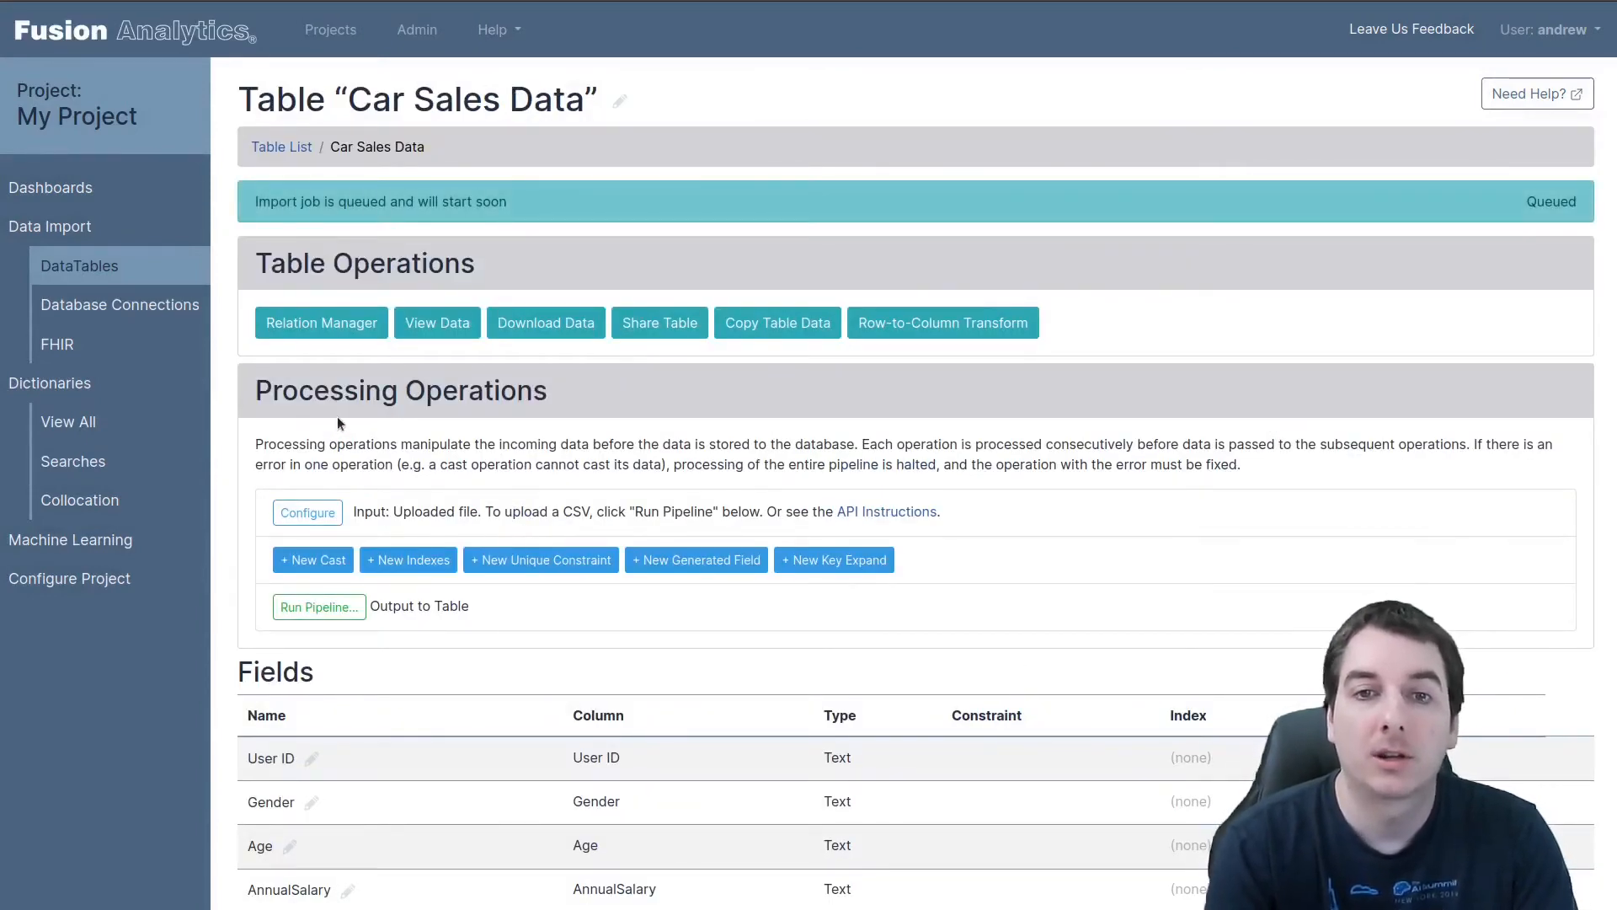
{"action": "left_click", "coordinate": [420, 328]}
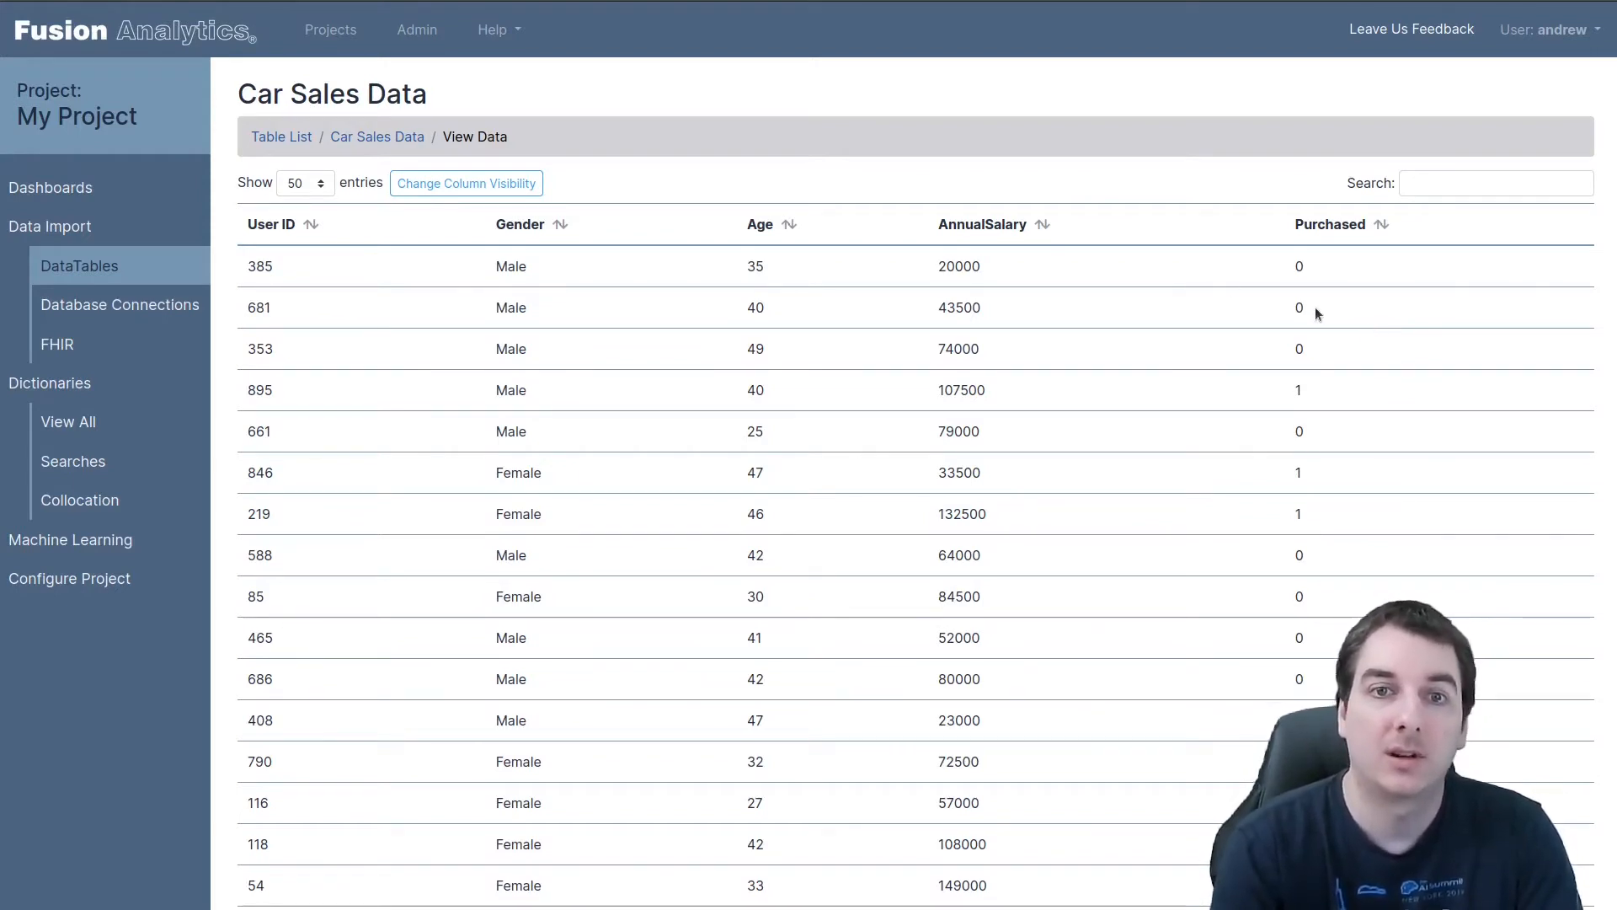
Create a dashboard named Car Sales Data based on the Car Sales Data table
{"action": "left_click", "coordinate": [77, 199]}
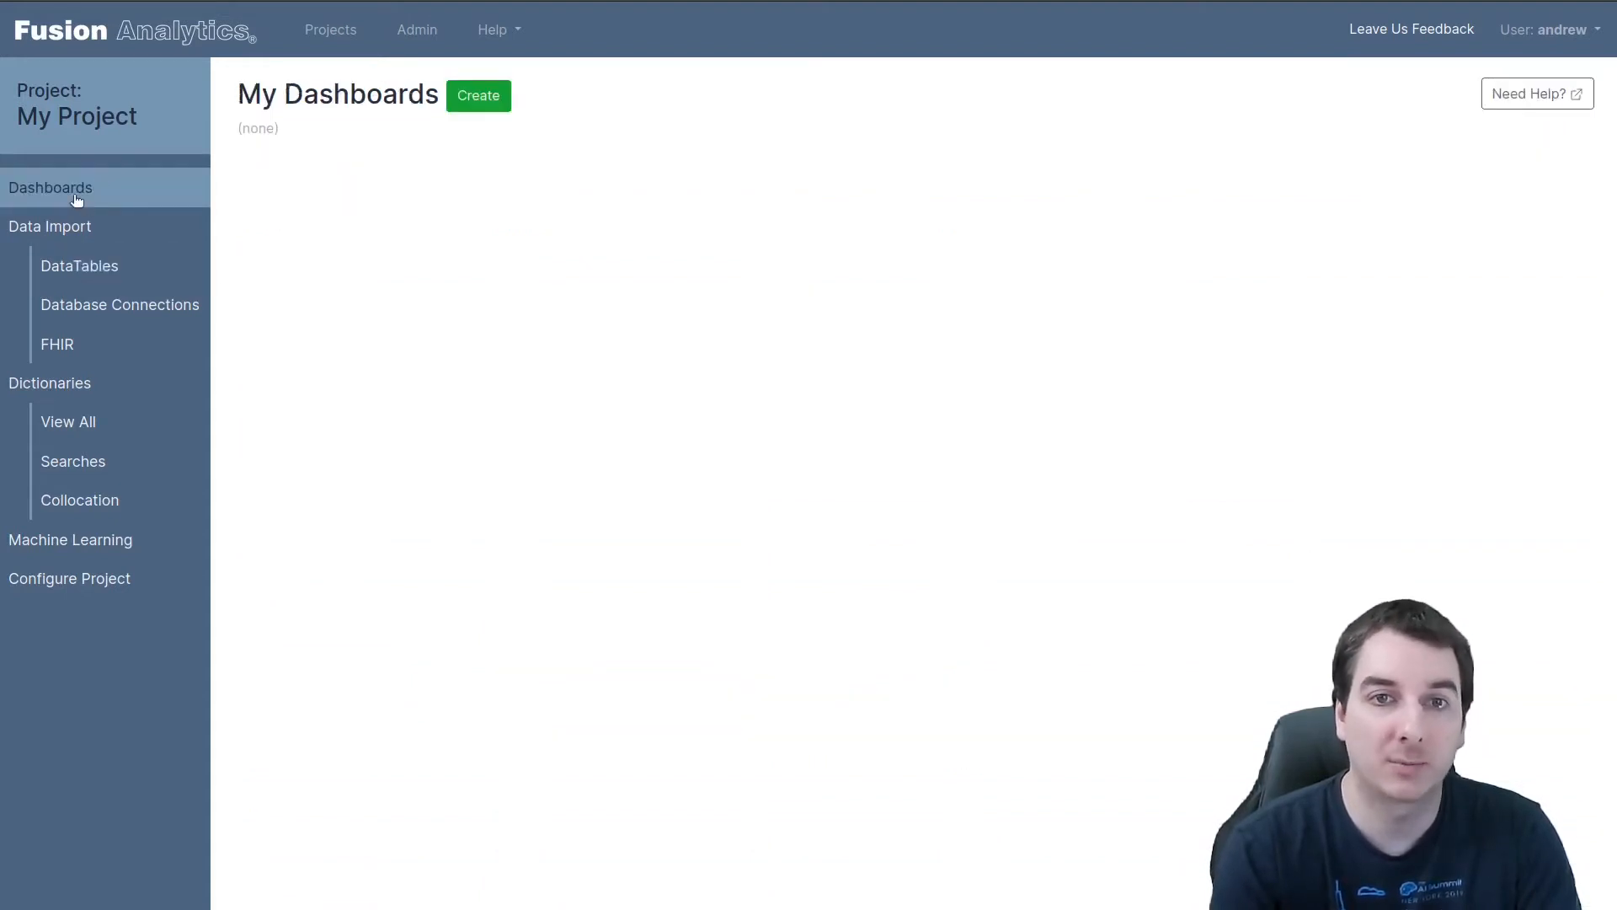
{"action": "left_click", "coordinate": [482, 98]}
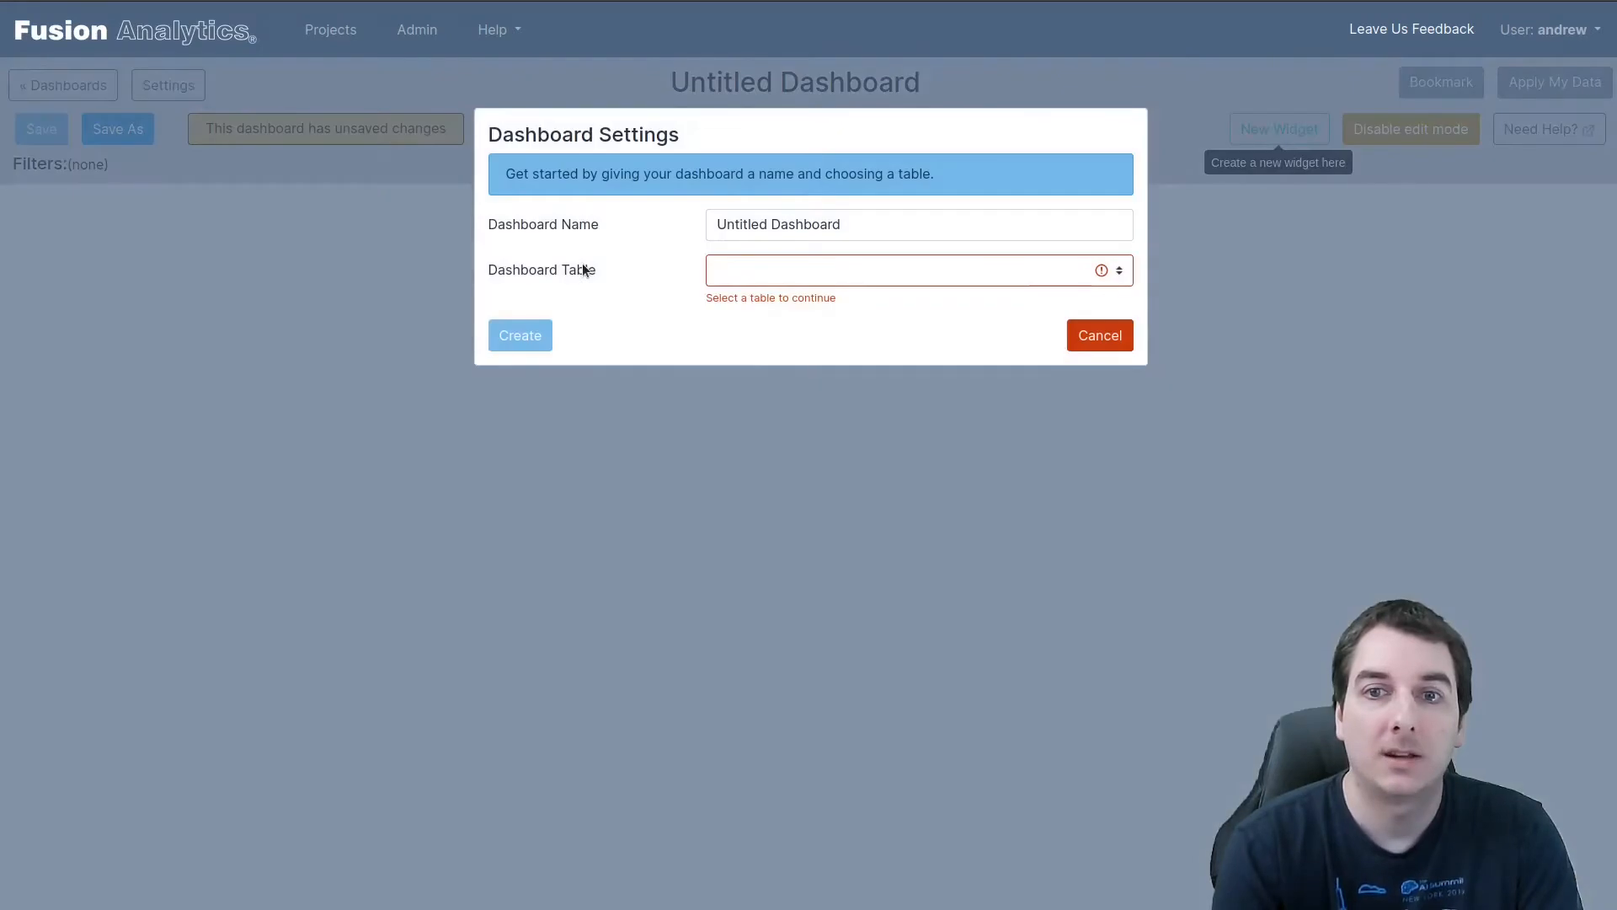
{"action": "left_click_drag", "start_coordinate": [906, 228], "coordinate": [626, 223]}
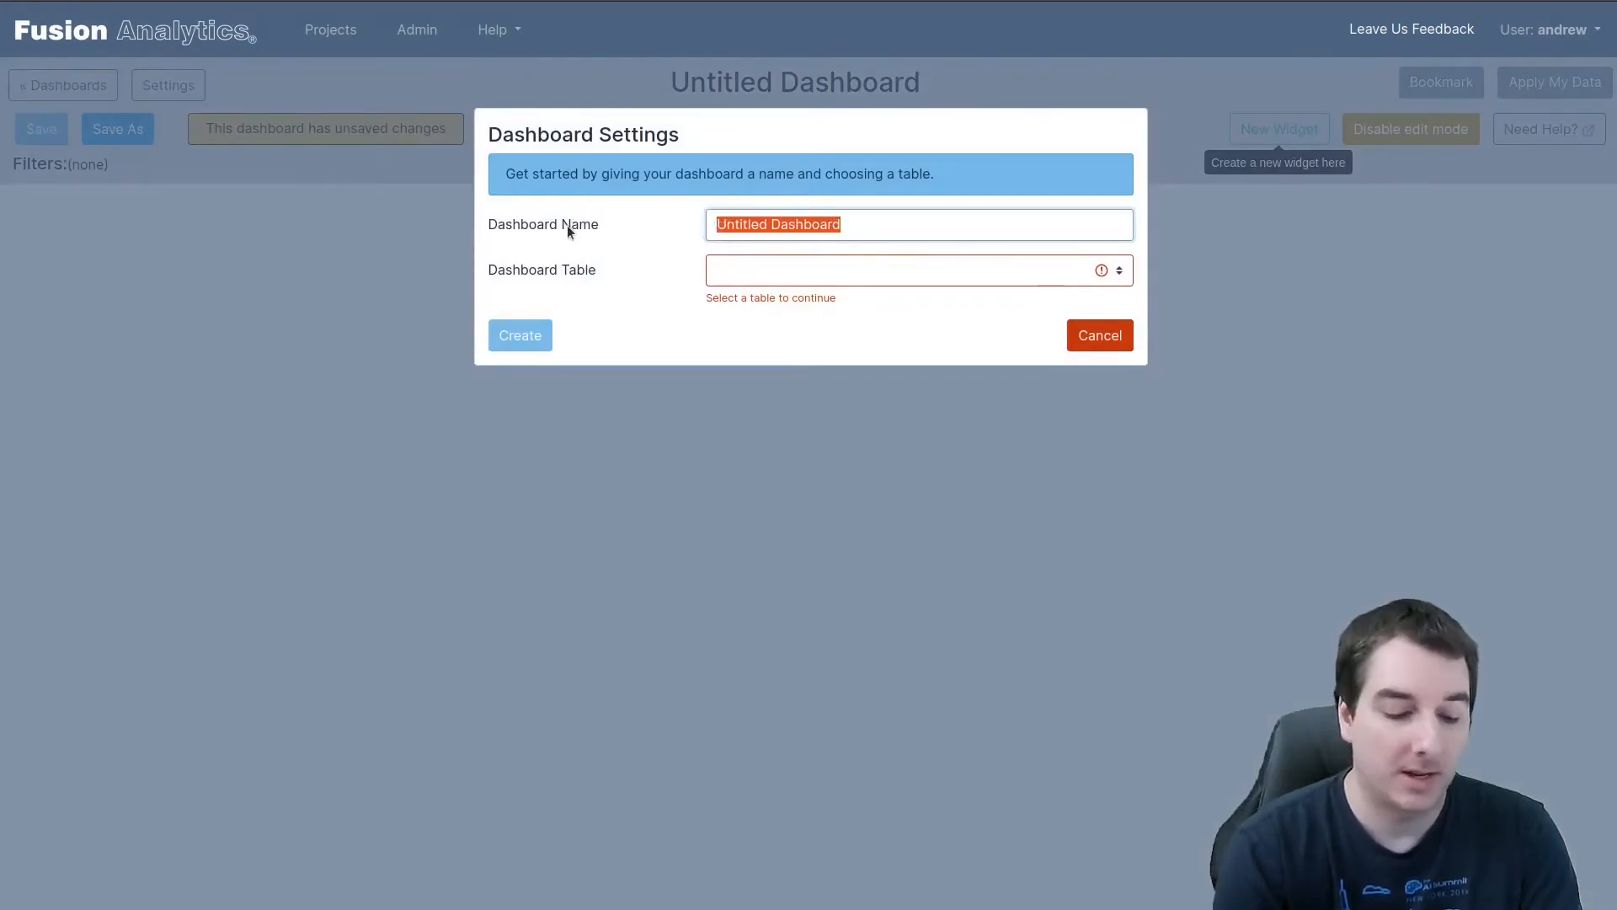
{"action": "type", "text": "Car"}
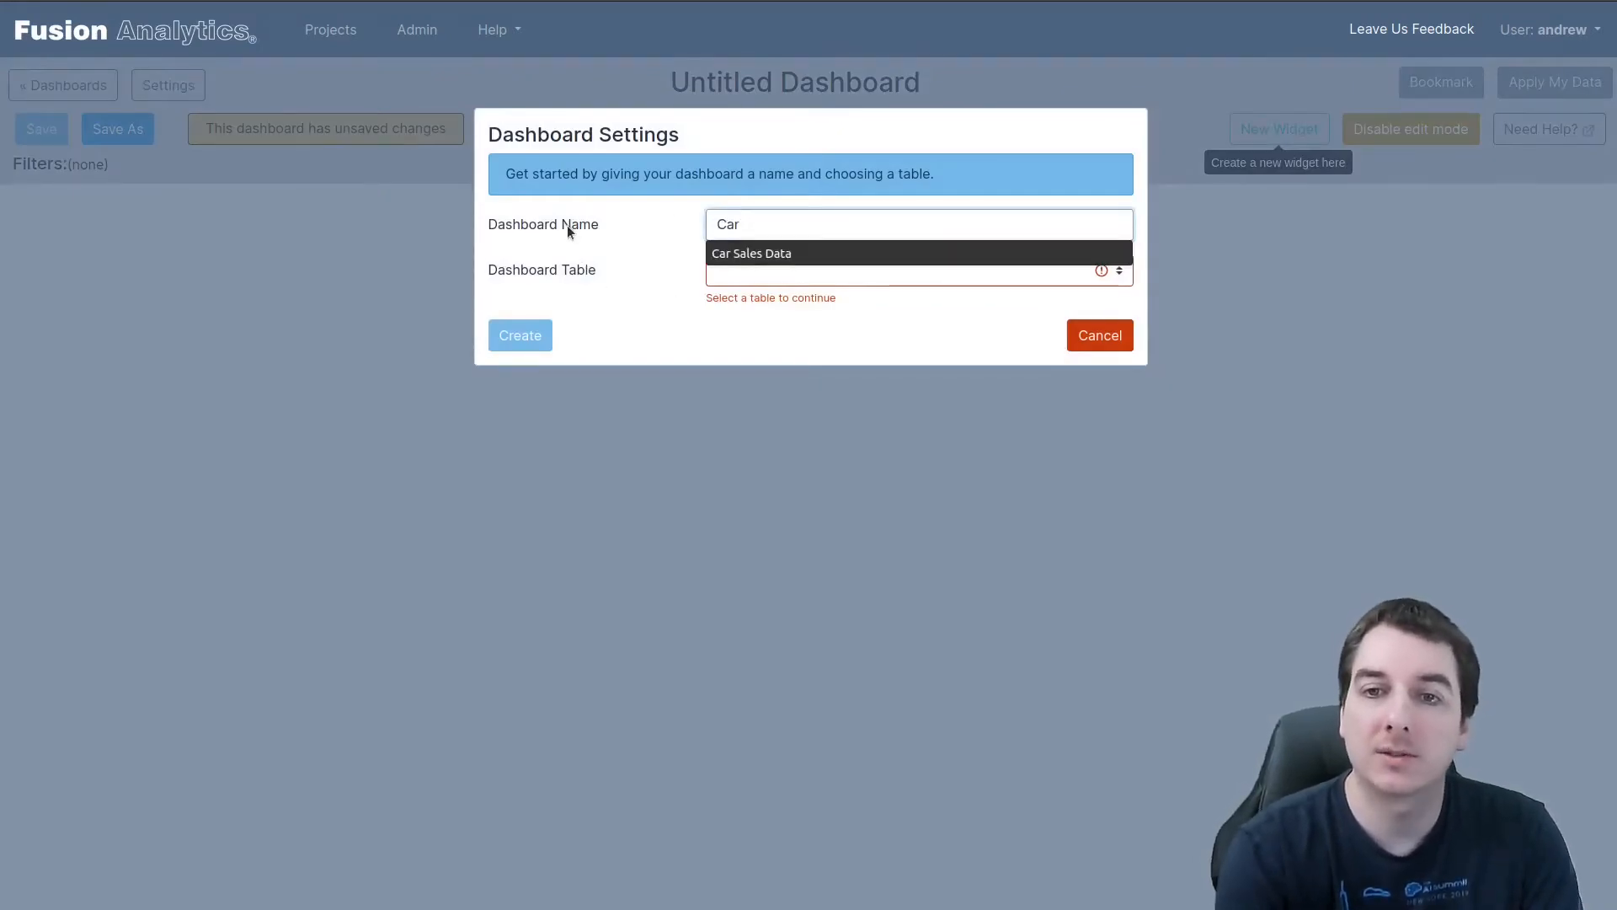
{"action": "key", "text": "Down"}
{"action": "key", "text": "Return"}
{"action": "left_click", "coordinate": [771, 274]}
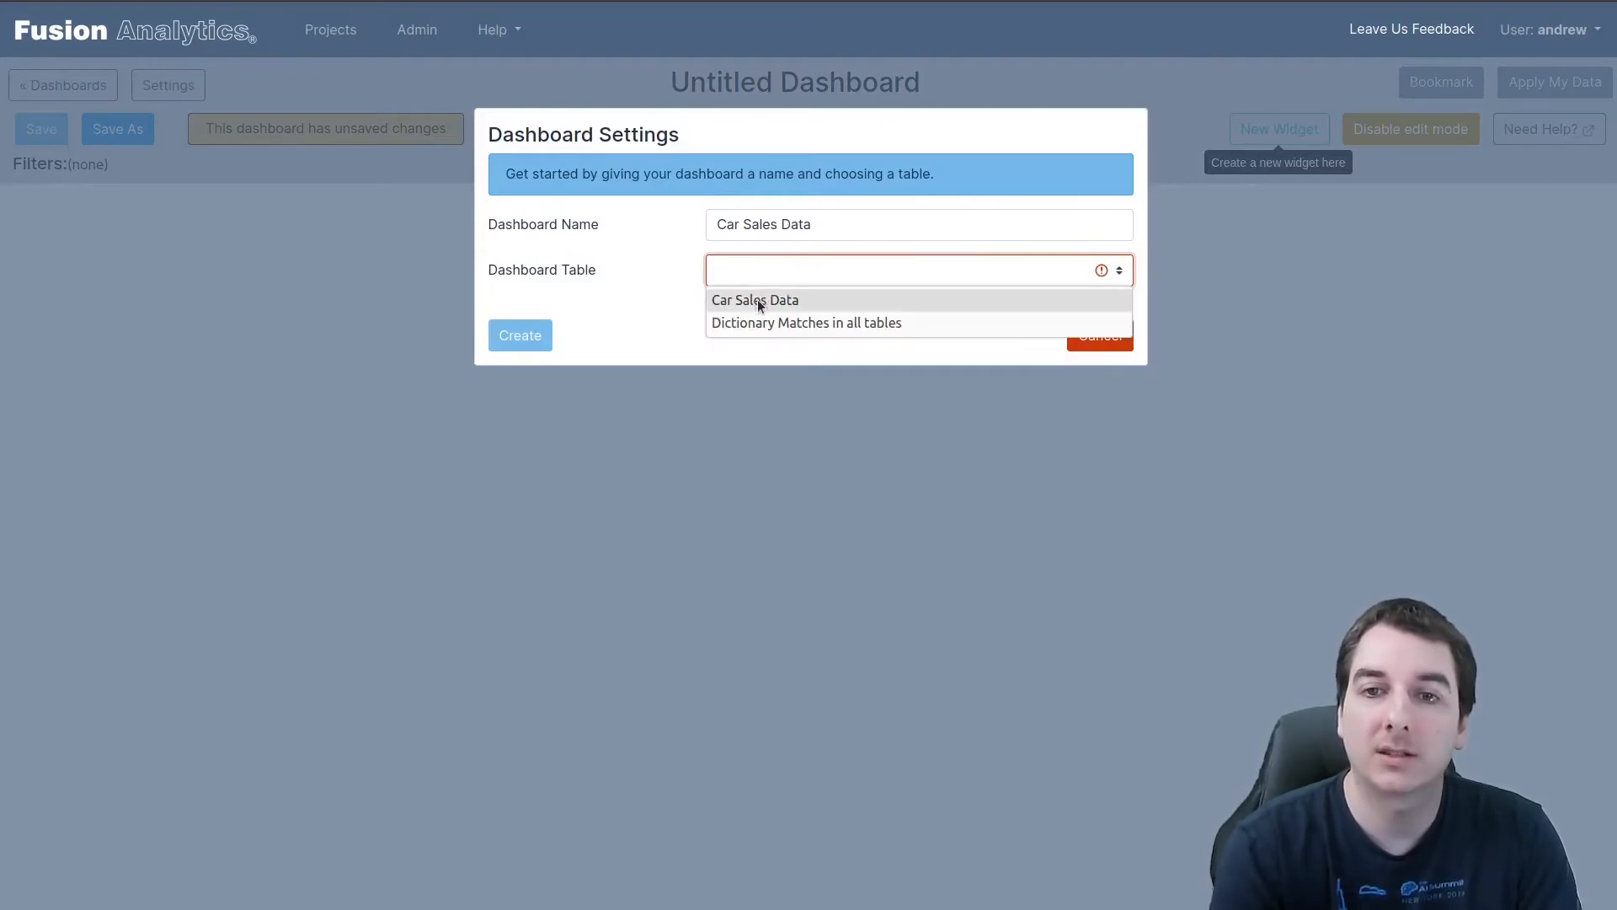
{"action": "left_click", "coordinate": [756, 300]}
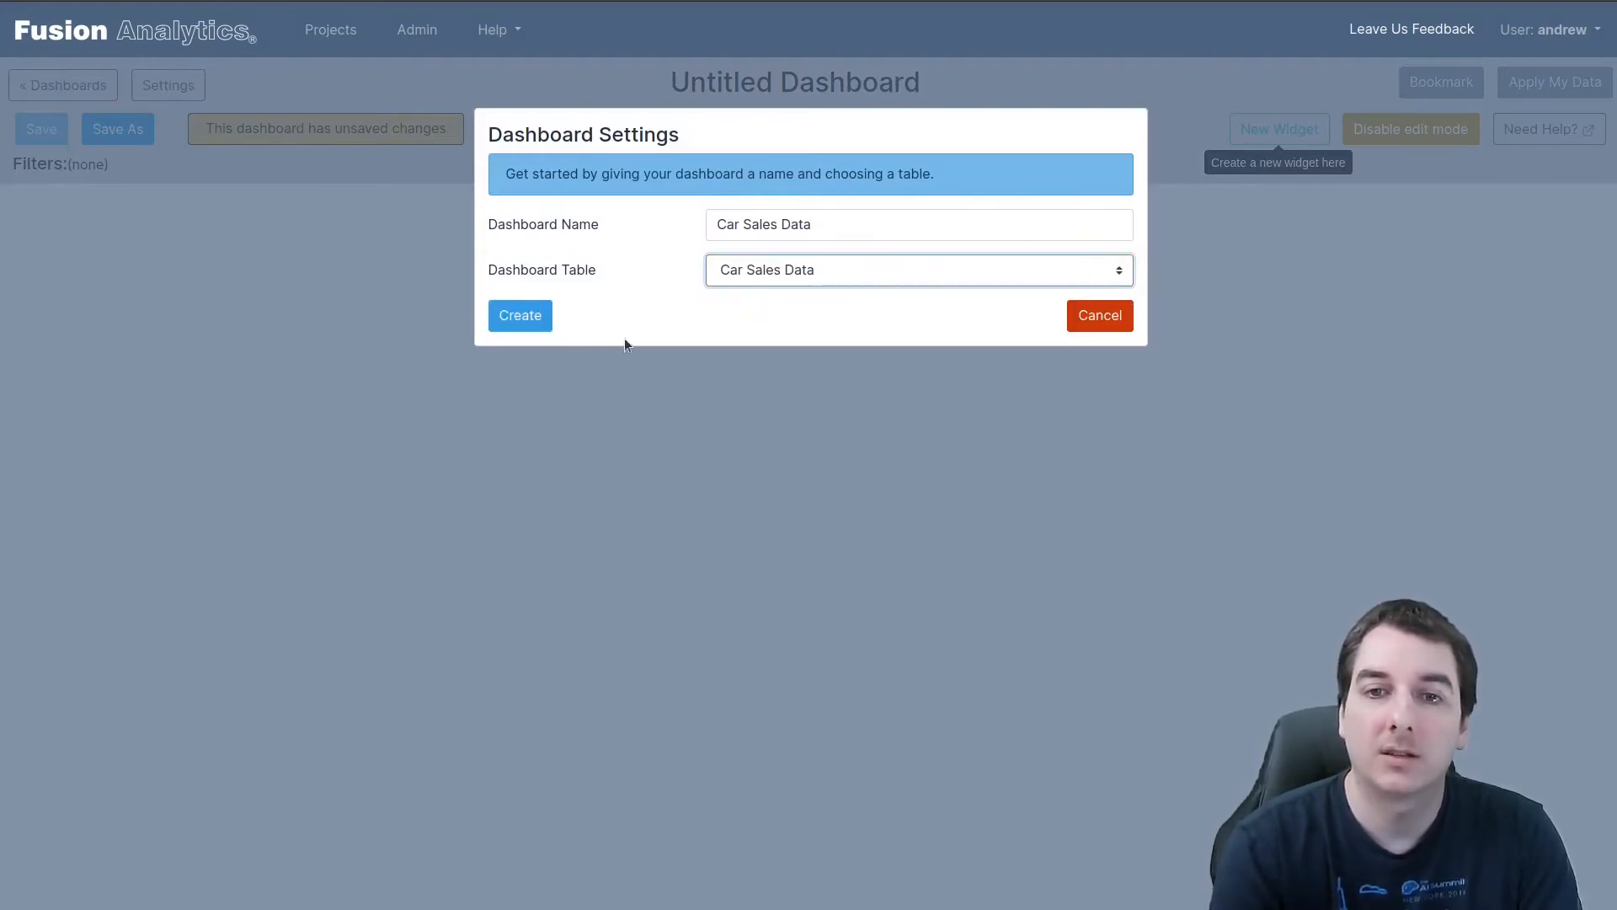
{"action": "left_click", "coordinate": [518, 320]}
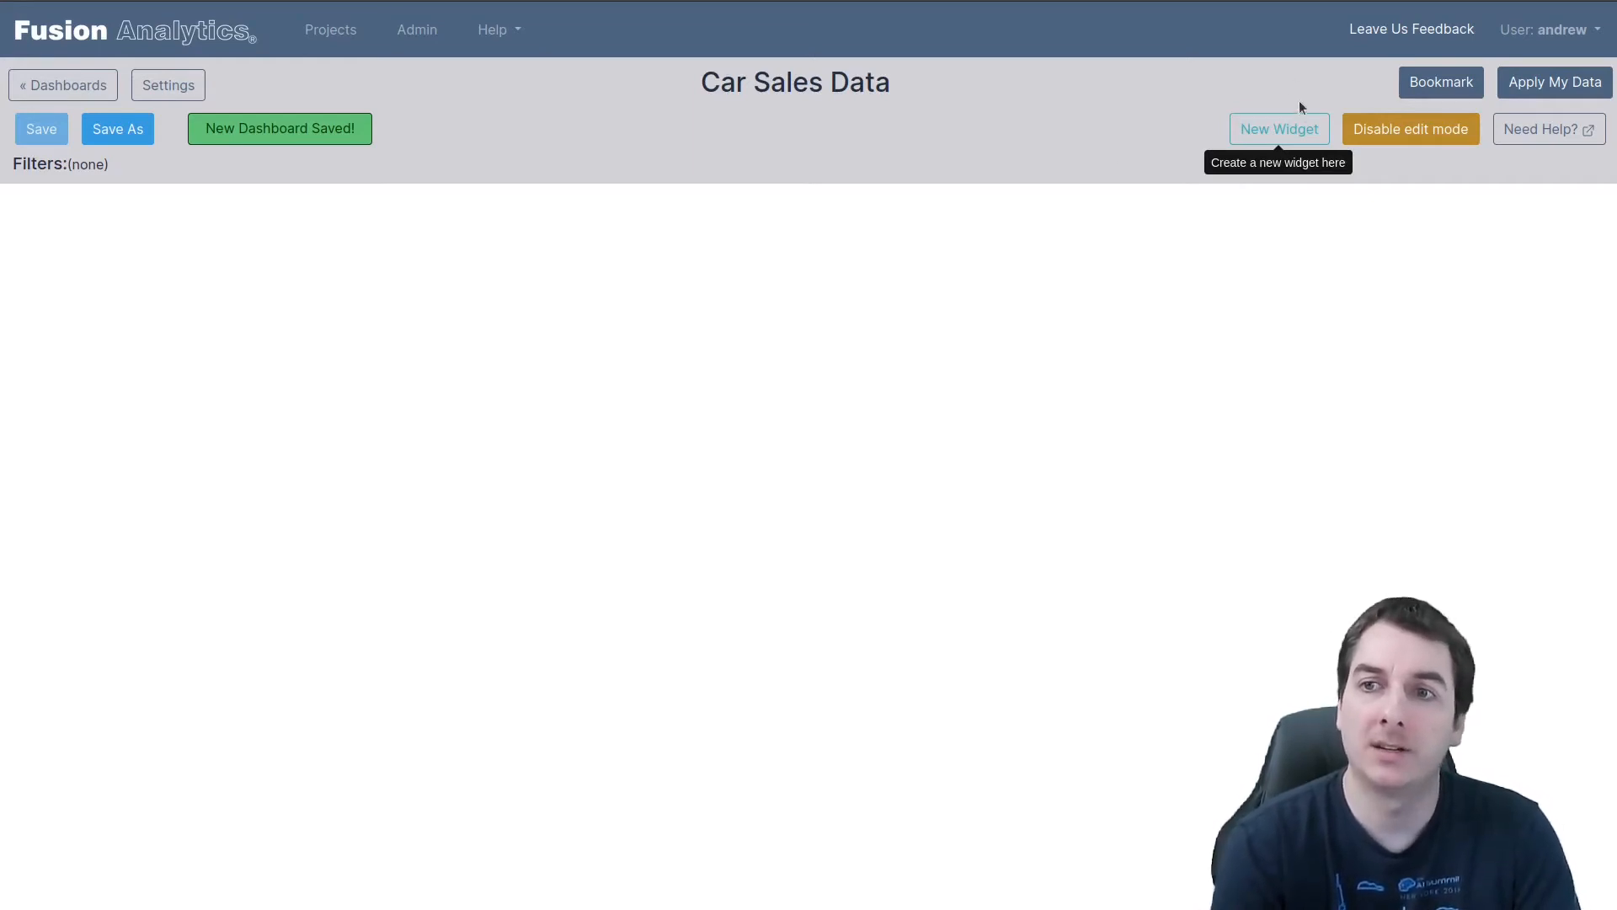
Add a bar graph widget with Age on the X-axis to the dashboard and turn off edit mode
{"action": "left_click", "coordinate": [1244, 135]}
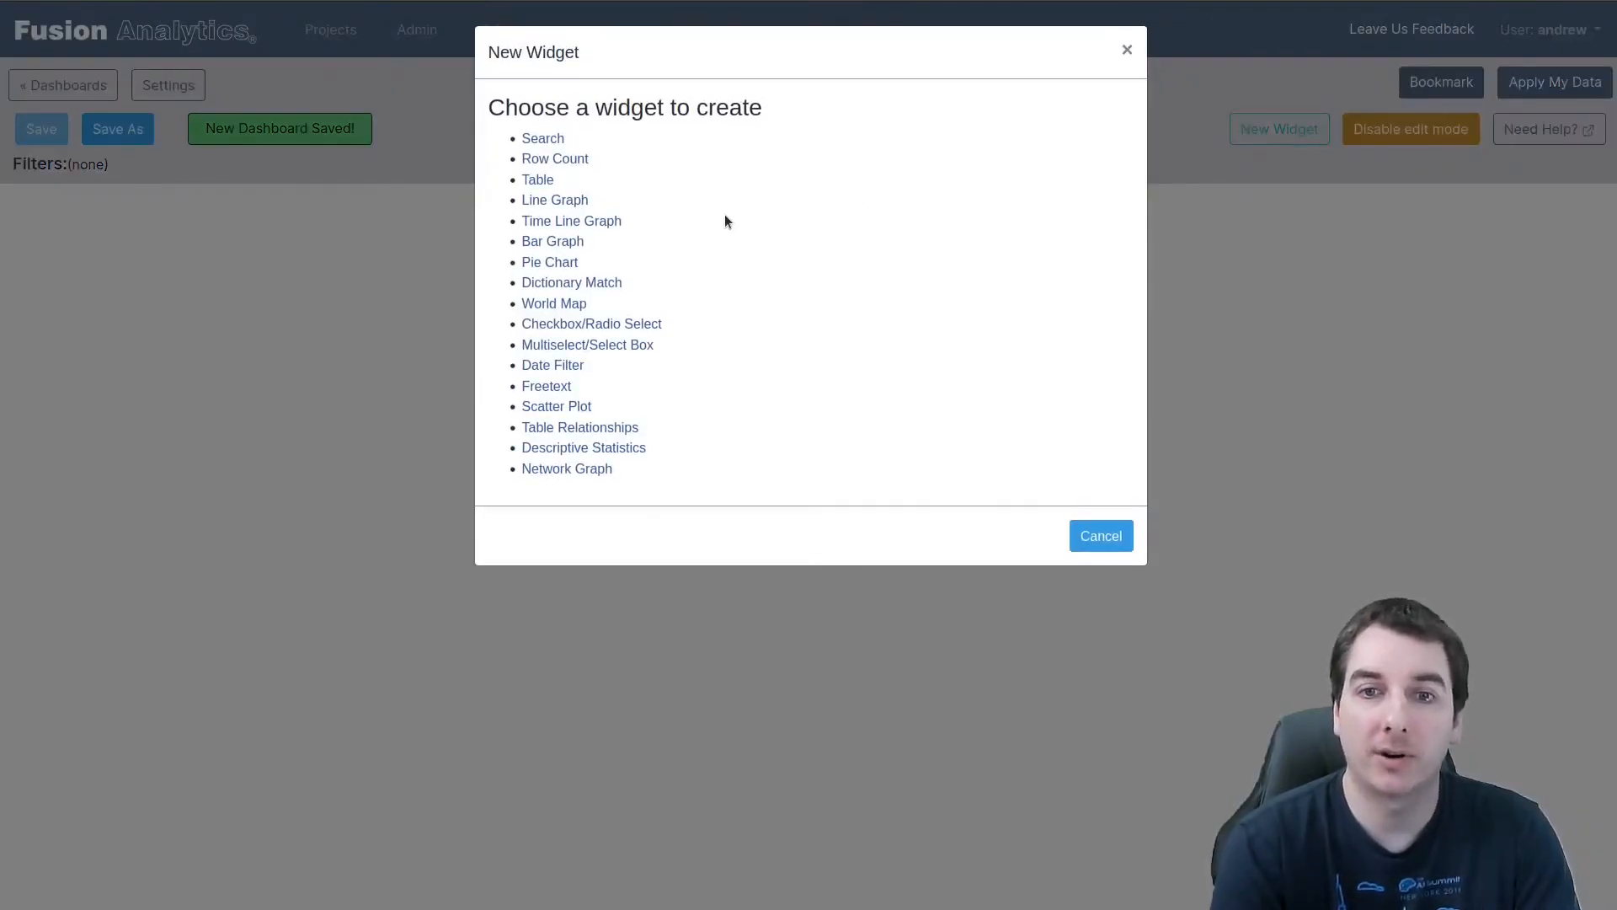
{"action": "left_click", "coordinate": [530, 244]}
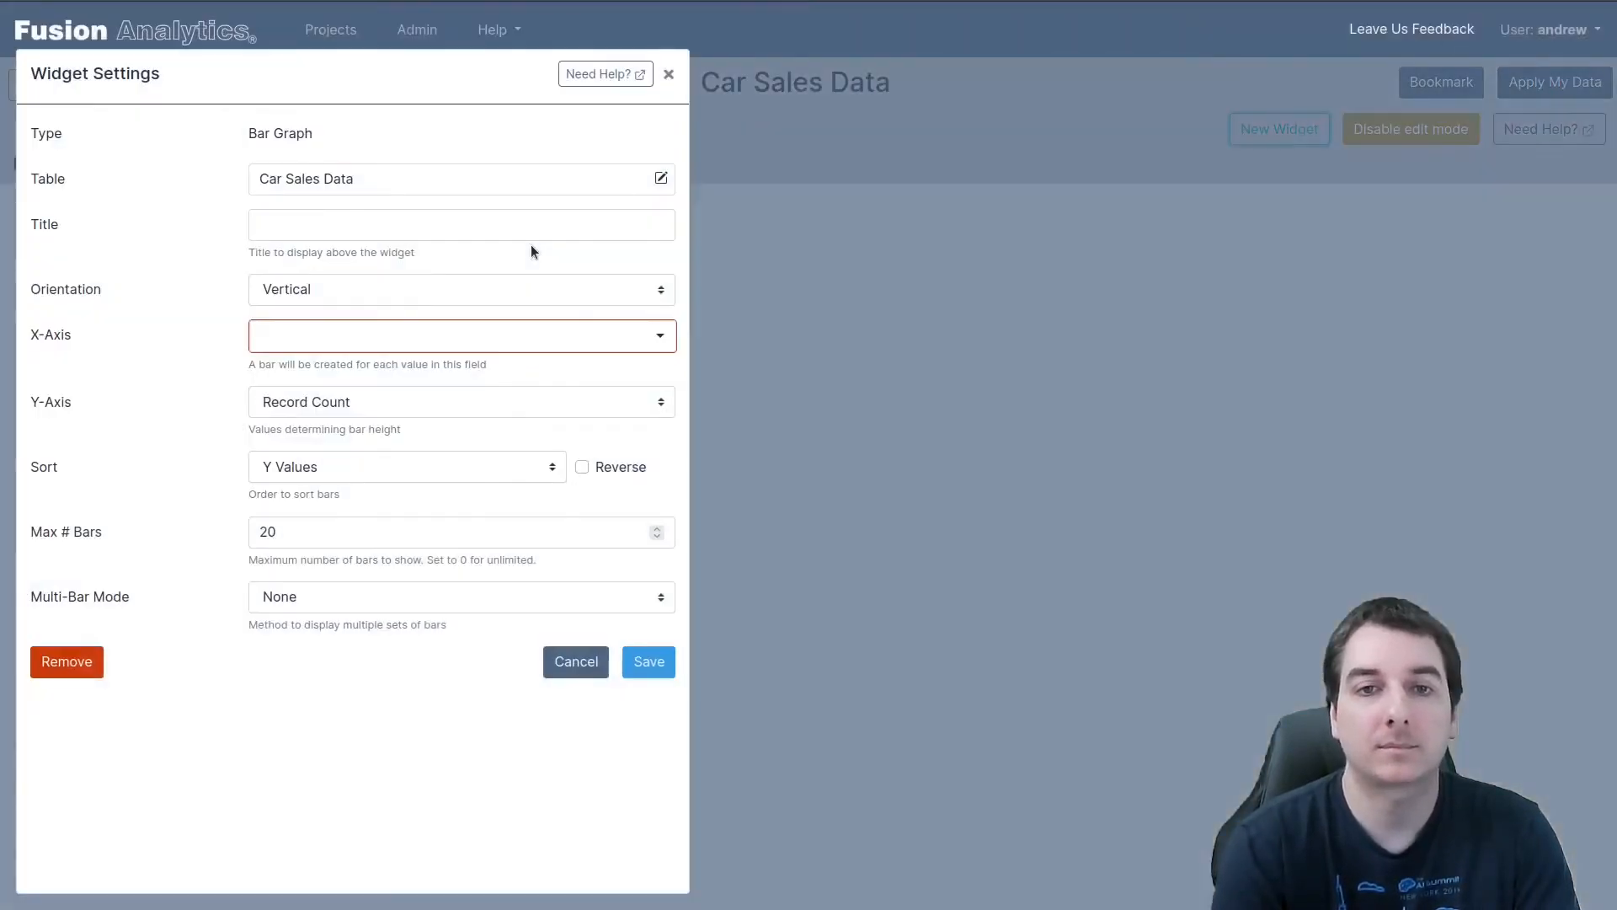
{"action": "left_click", "coordinate": [278, 335]}
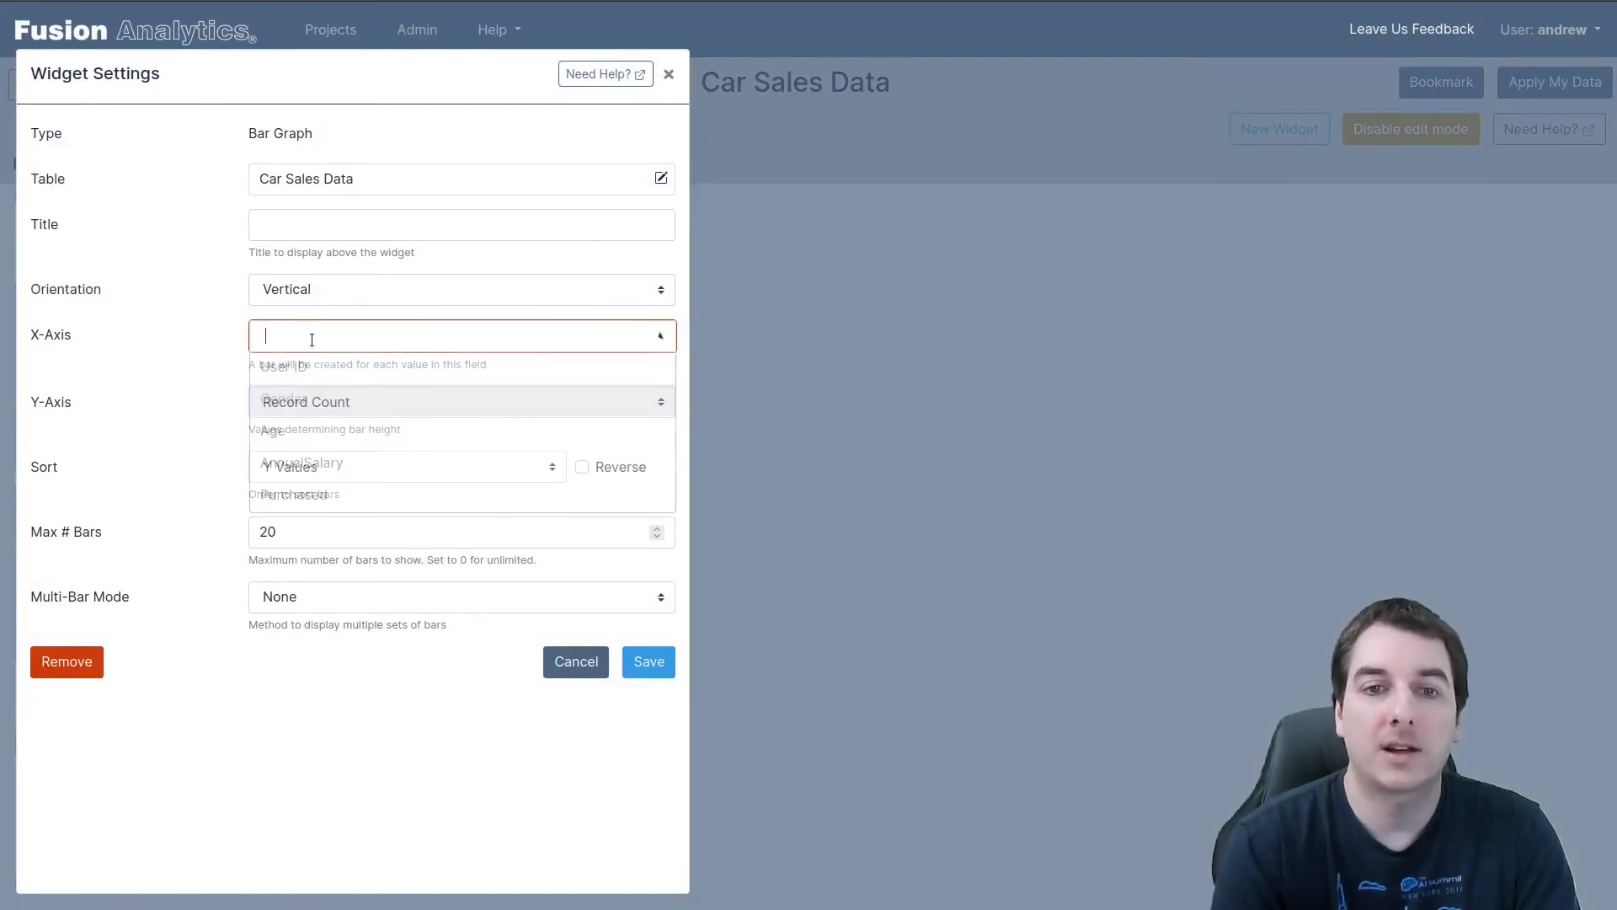
{"action": "left_click", "coordinate": [303, 432]}
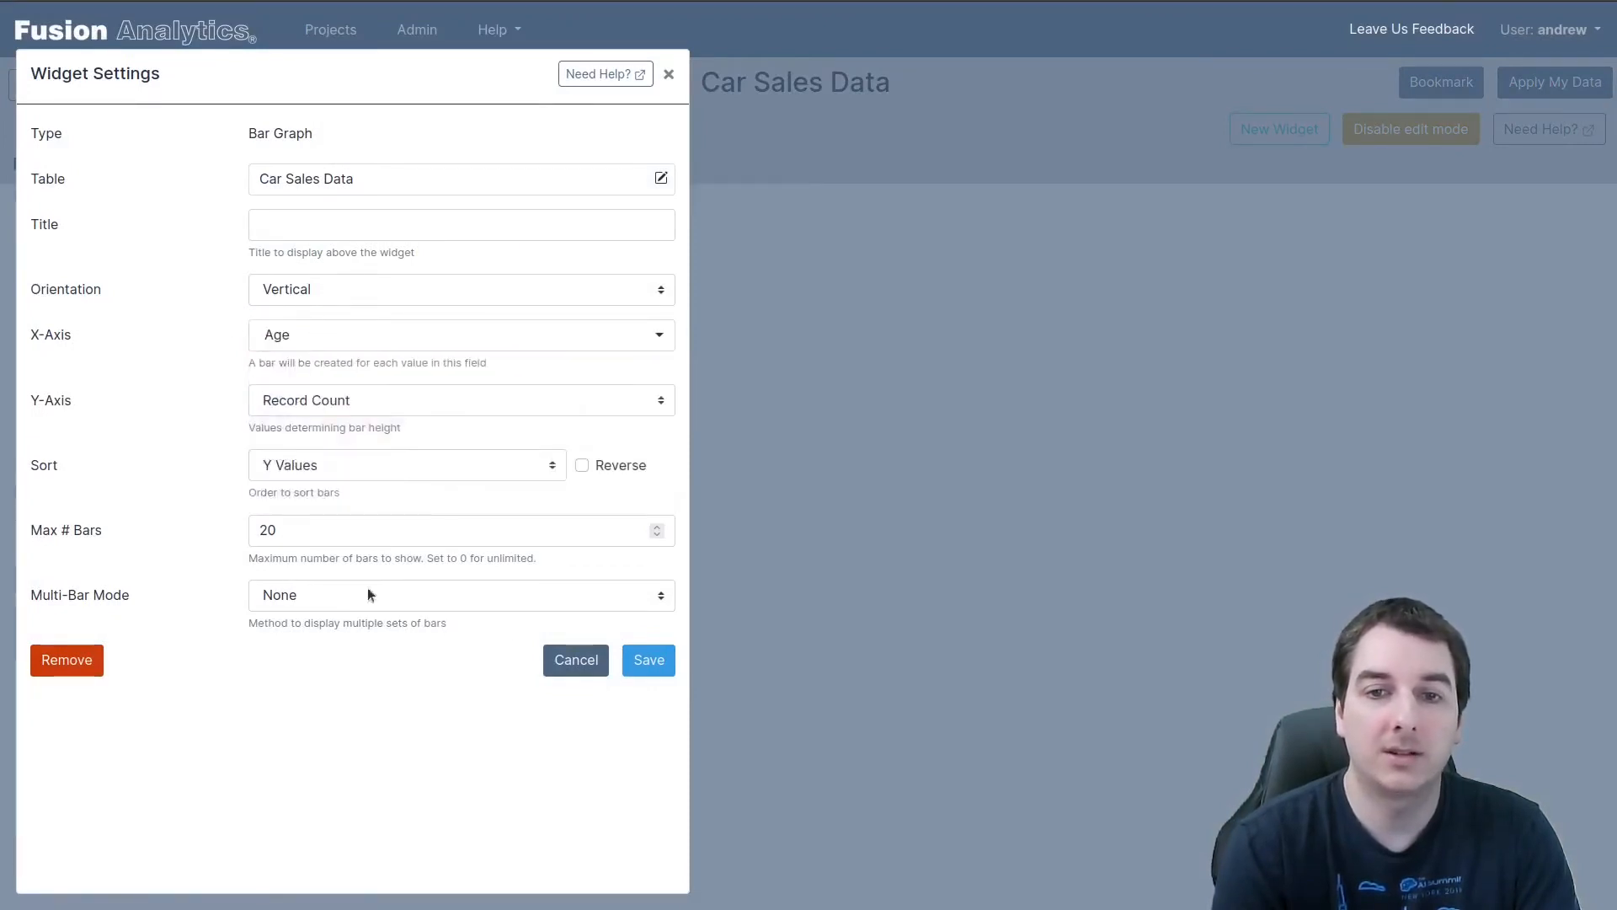
{"action": "left_click", "coordinate": [649, 659]}
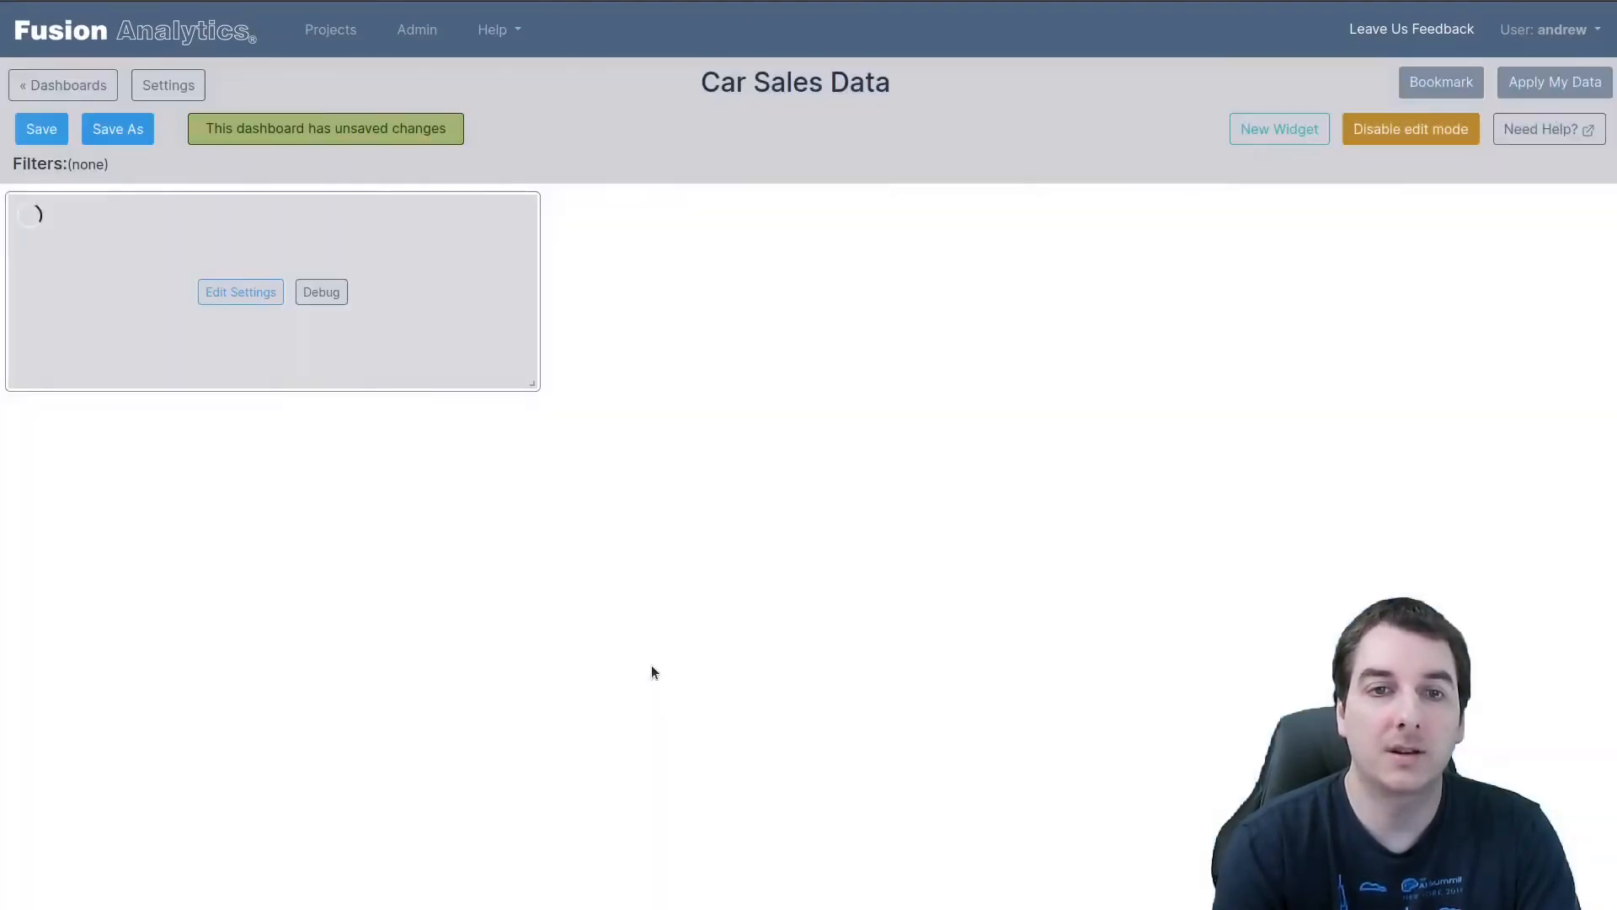
{"action": "left_click", "coordinate": [1399, 135]}
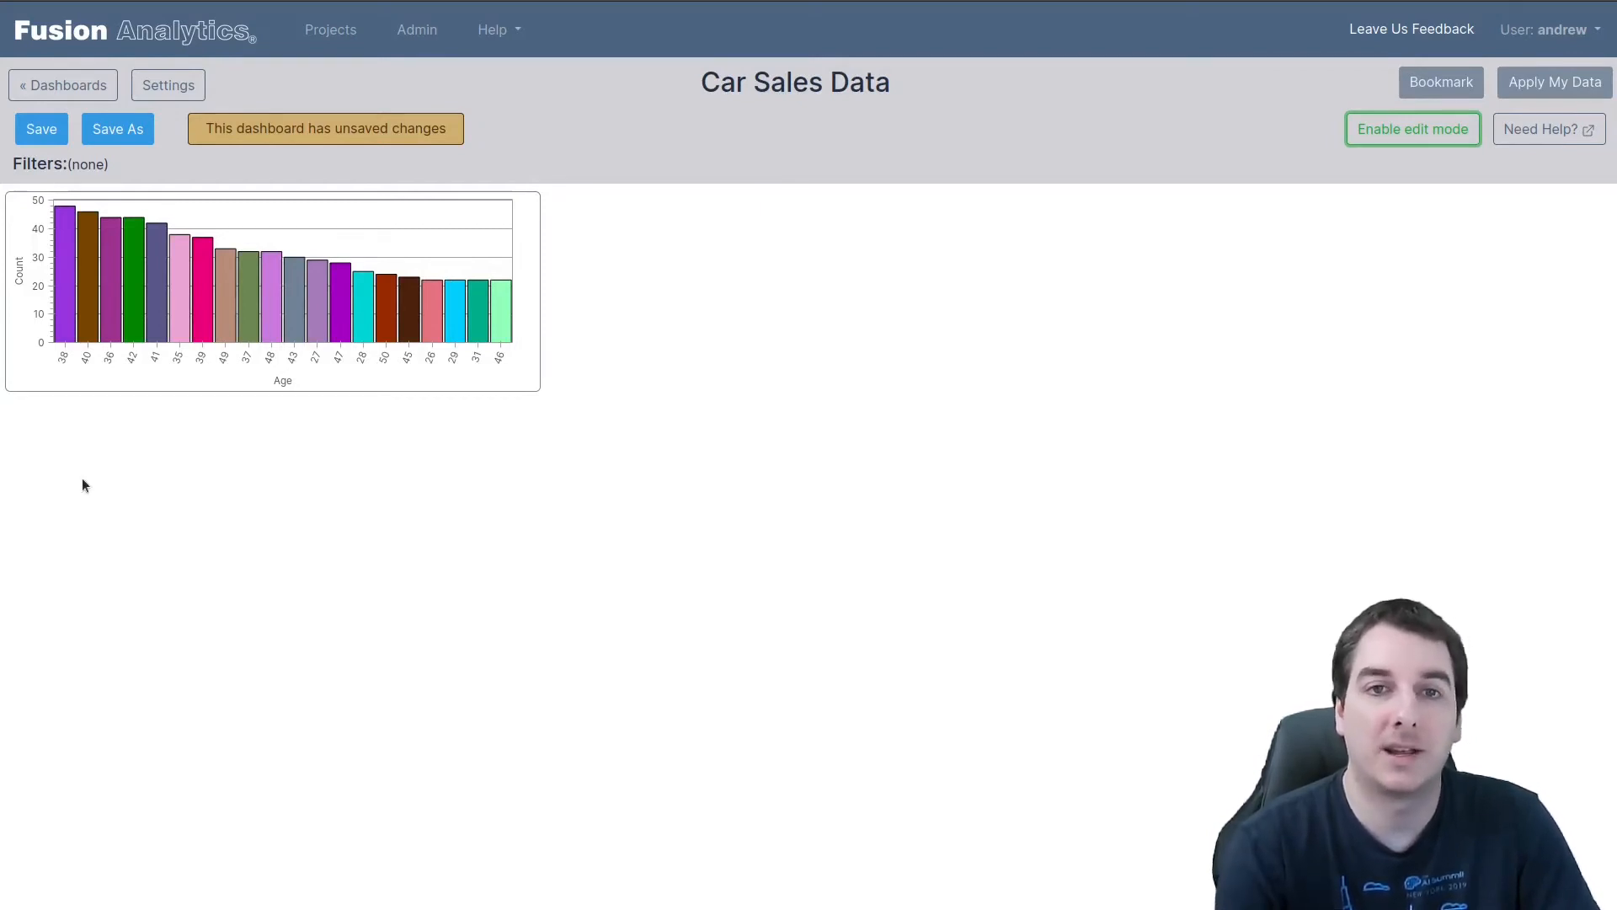
{"action": "mouse_move", "coordinate": [113, 377]}
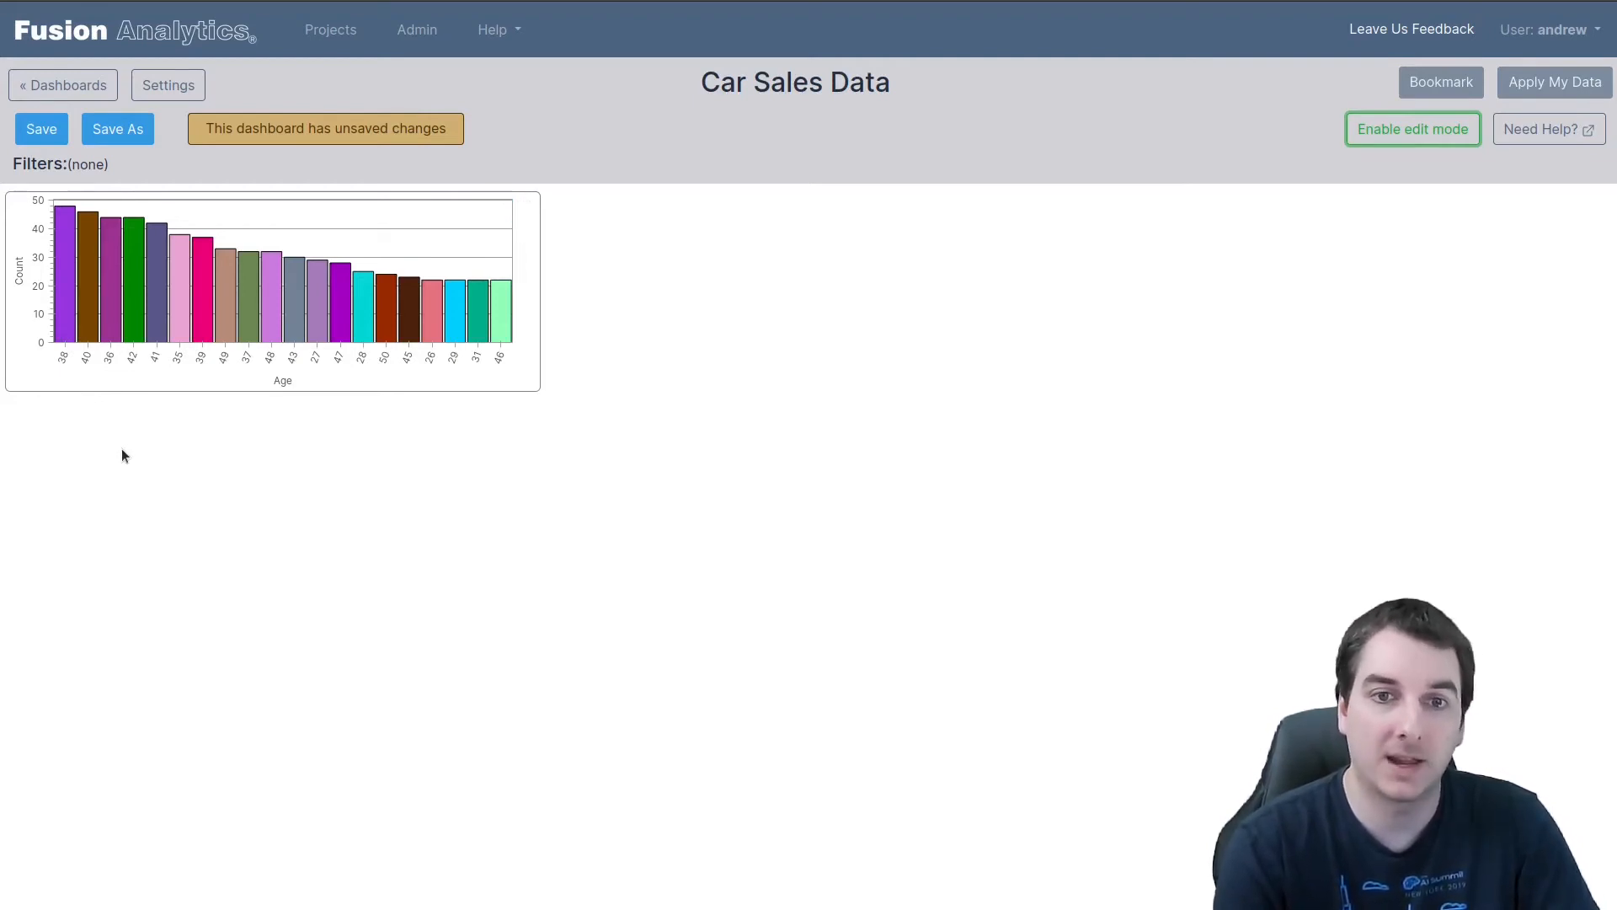
Set the Age bar graph to sort by X Values and turn off edit mode
{"action": "left_click", "coordinate": [1390, 135]}
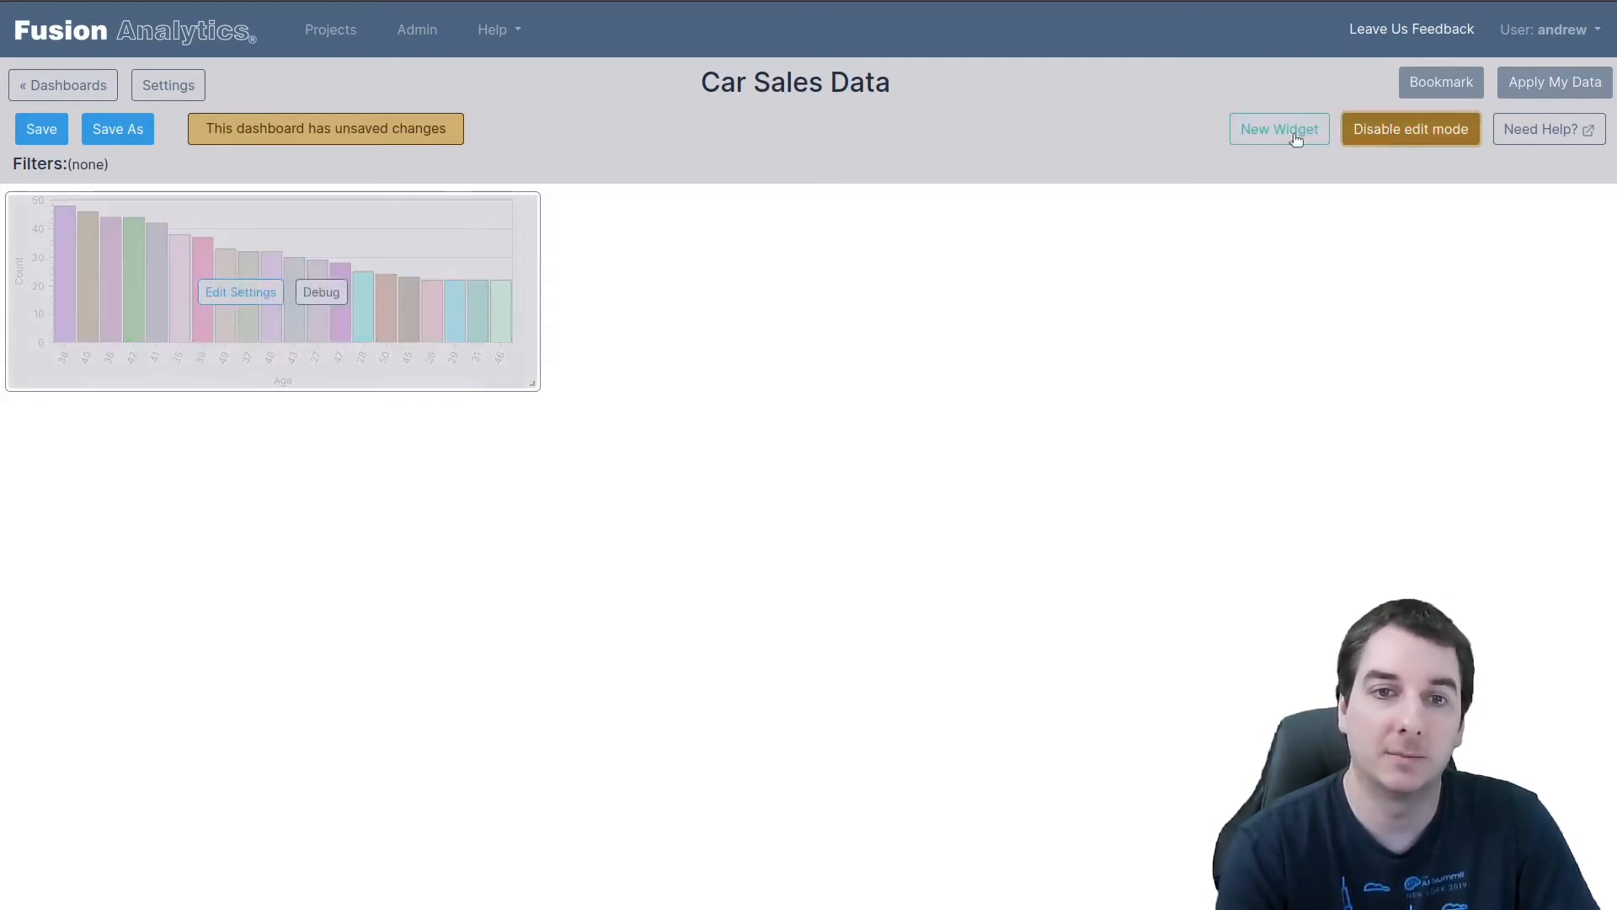
{"action": "left_click", "coordinate": [240, 297]}
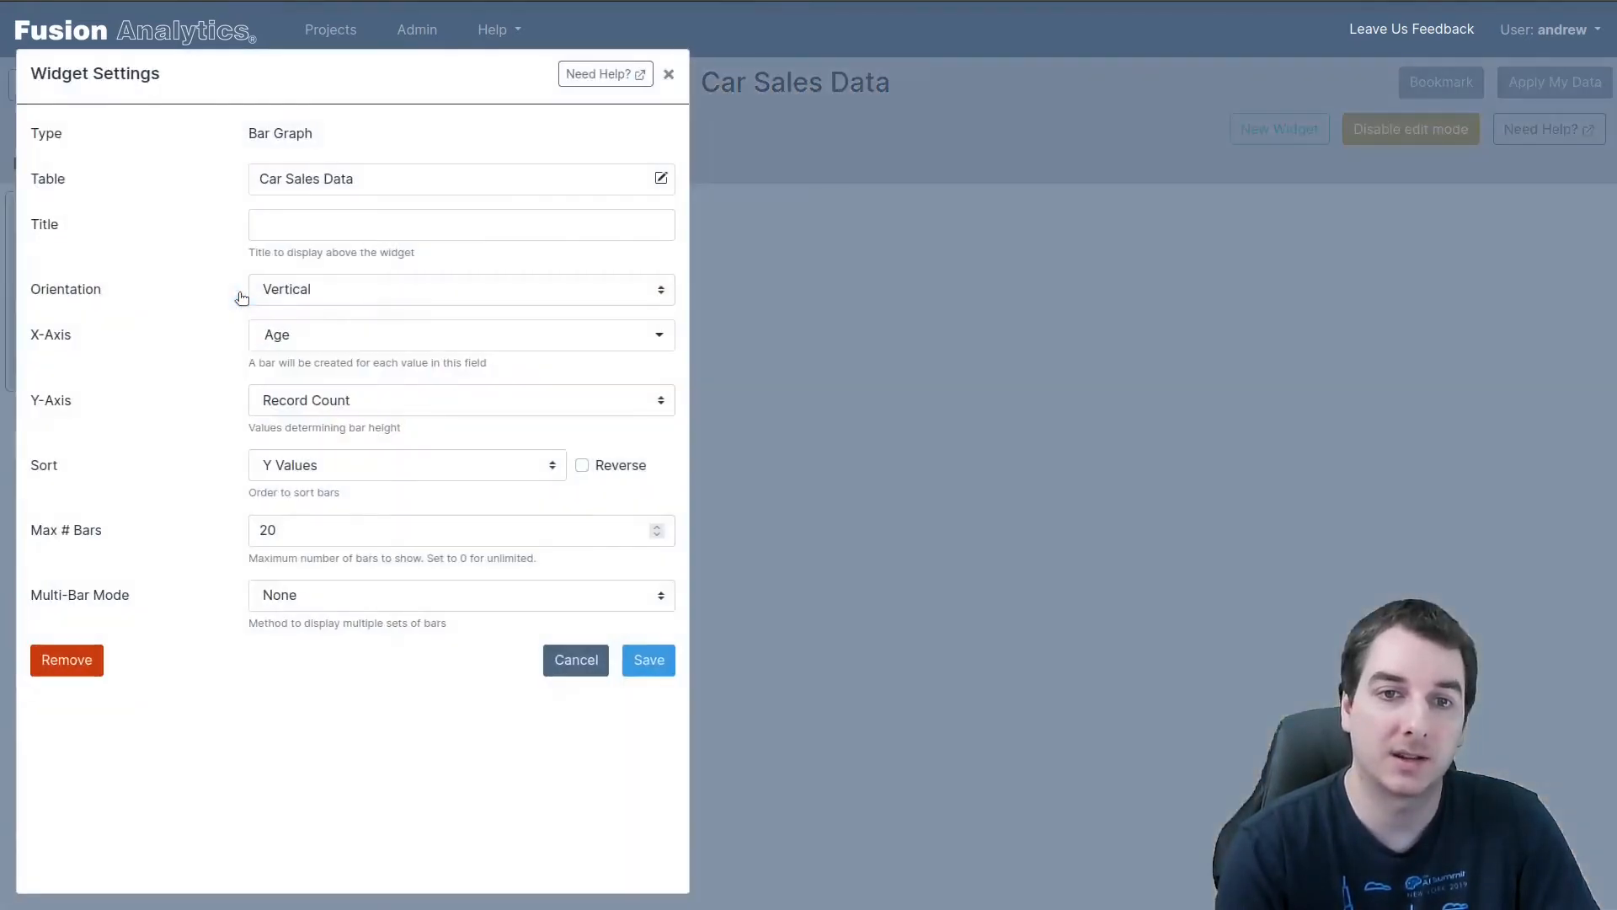
{"action": "left_click", "coordinate": [310, 464]}
{"action": "left_click", "coordinate": [301, 495]}
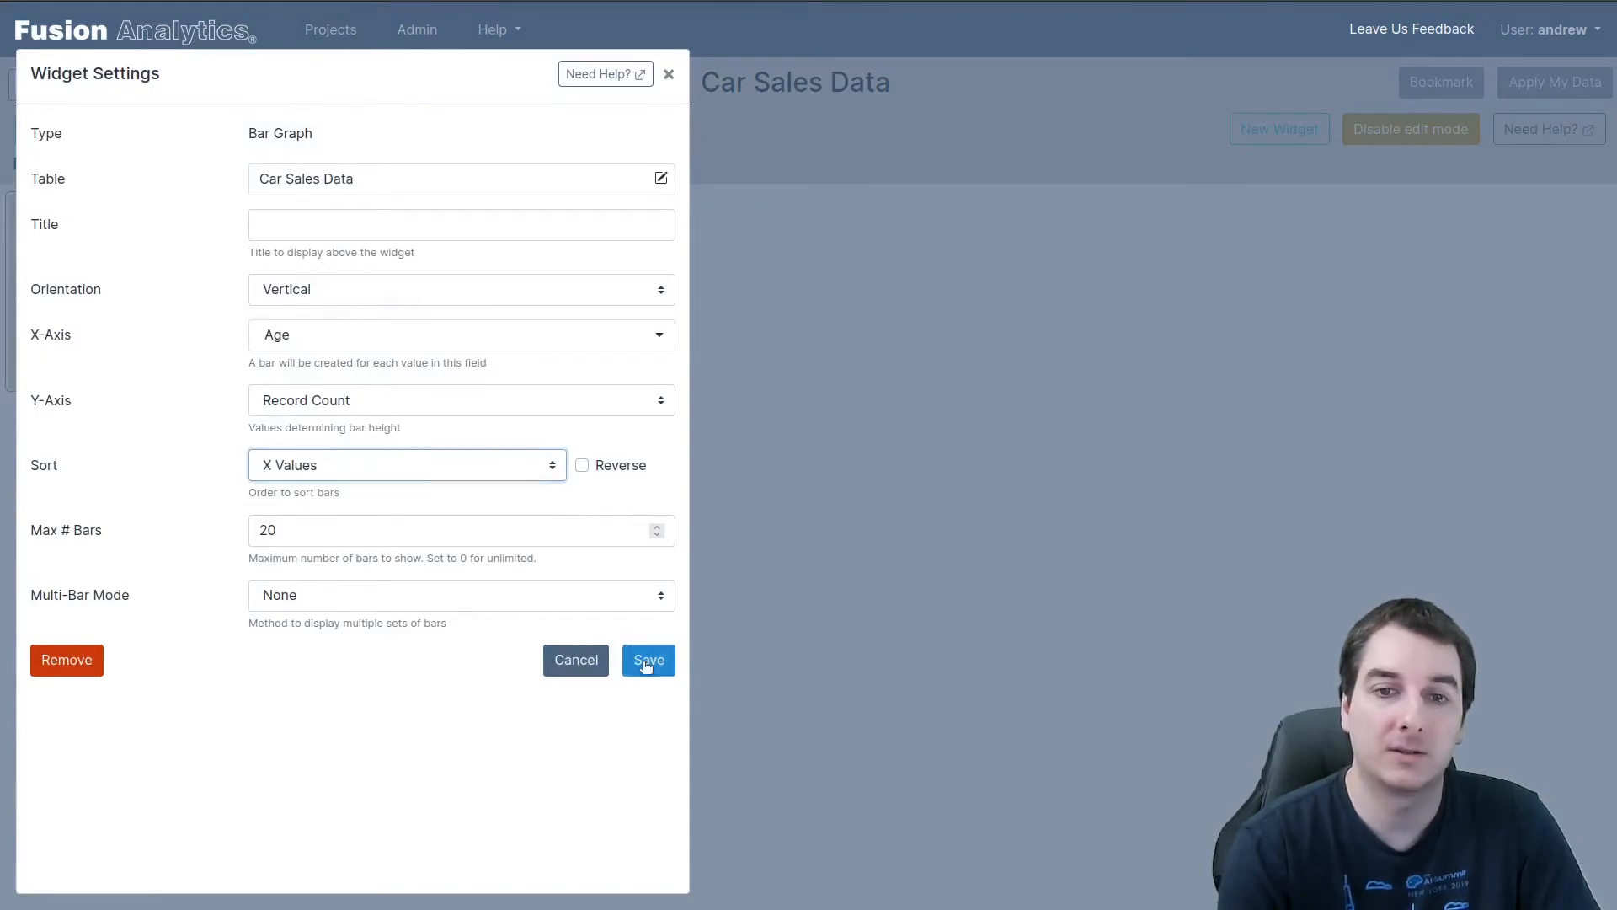
{"action": "left_click", "coordinate": [647, 662]}
{"action": "left_click", "coordinate": [1385, 128]}
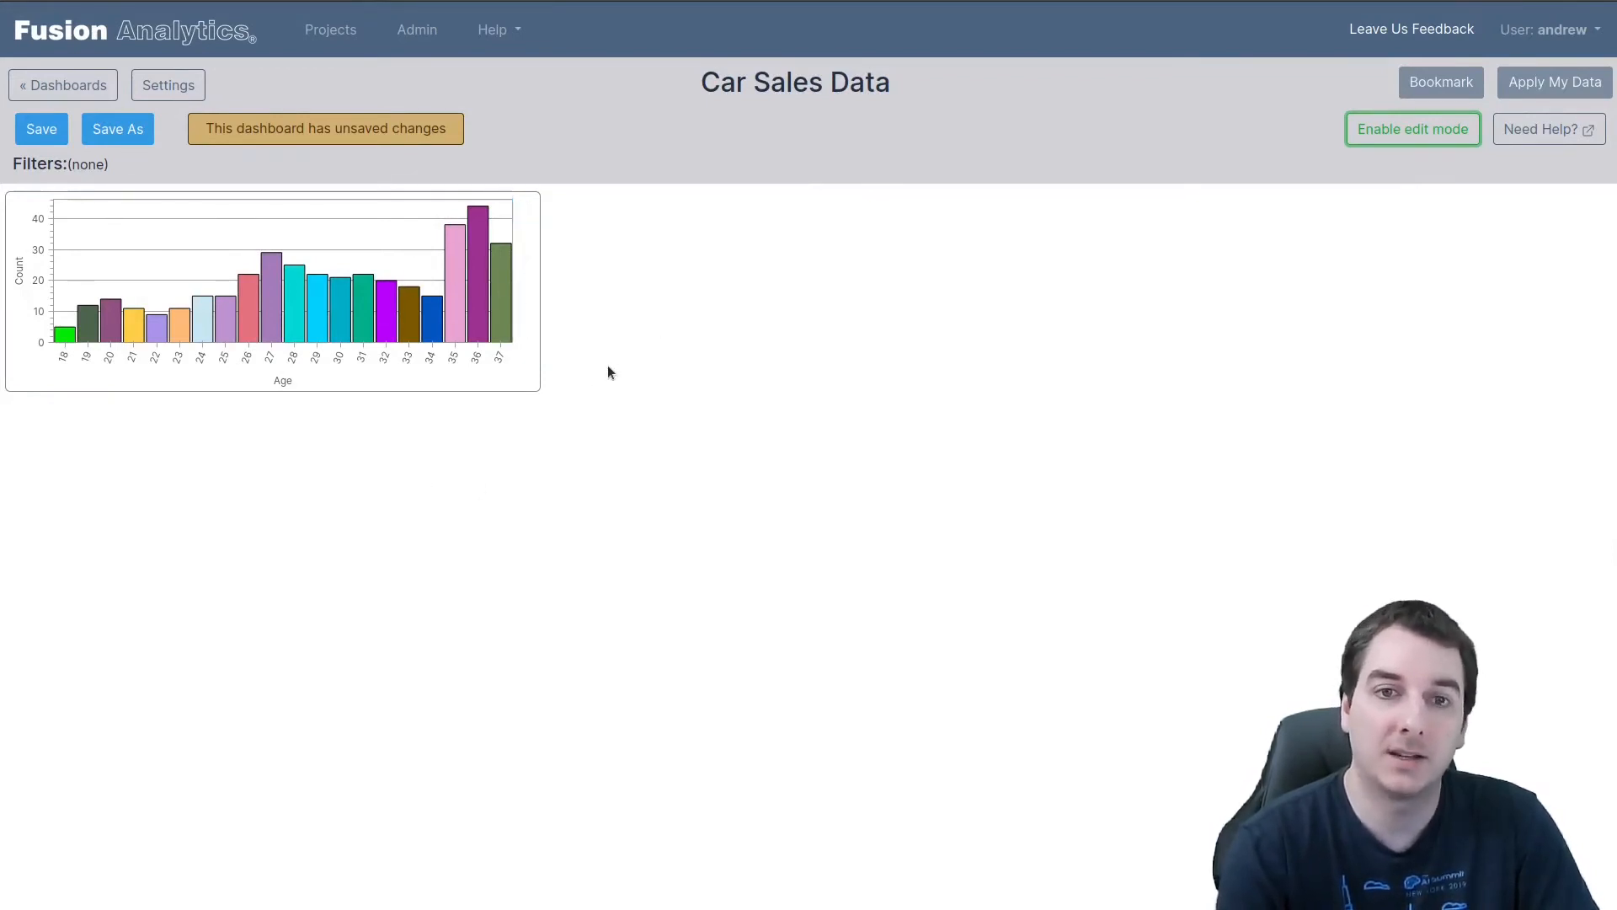
Add a pie chart widget that uses the Purchased field to the dashboard
{"action": "mouse_move", "coordinate": [266, 305]}
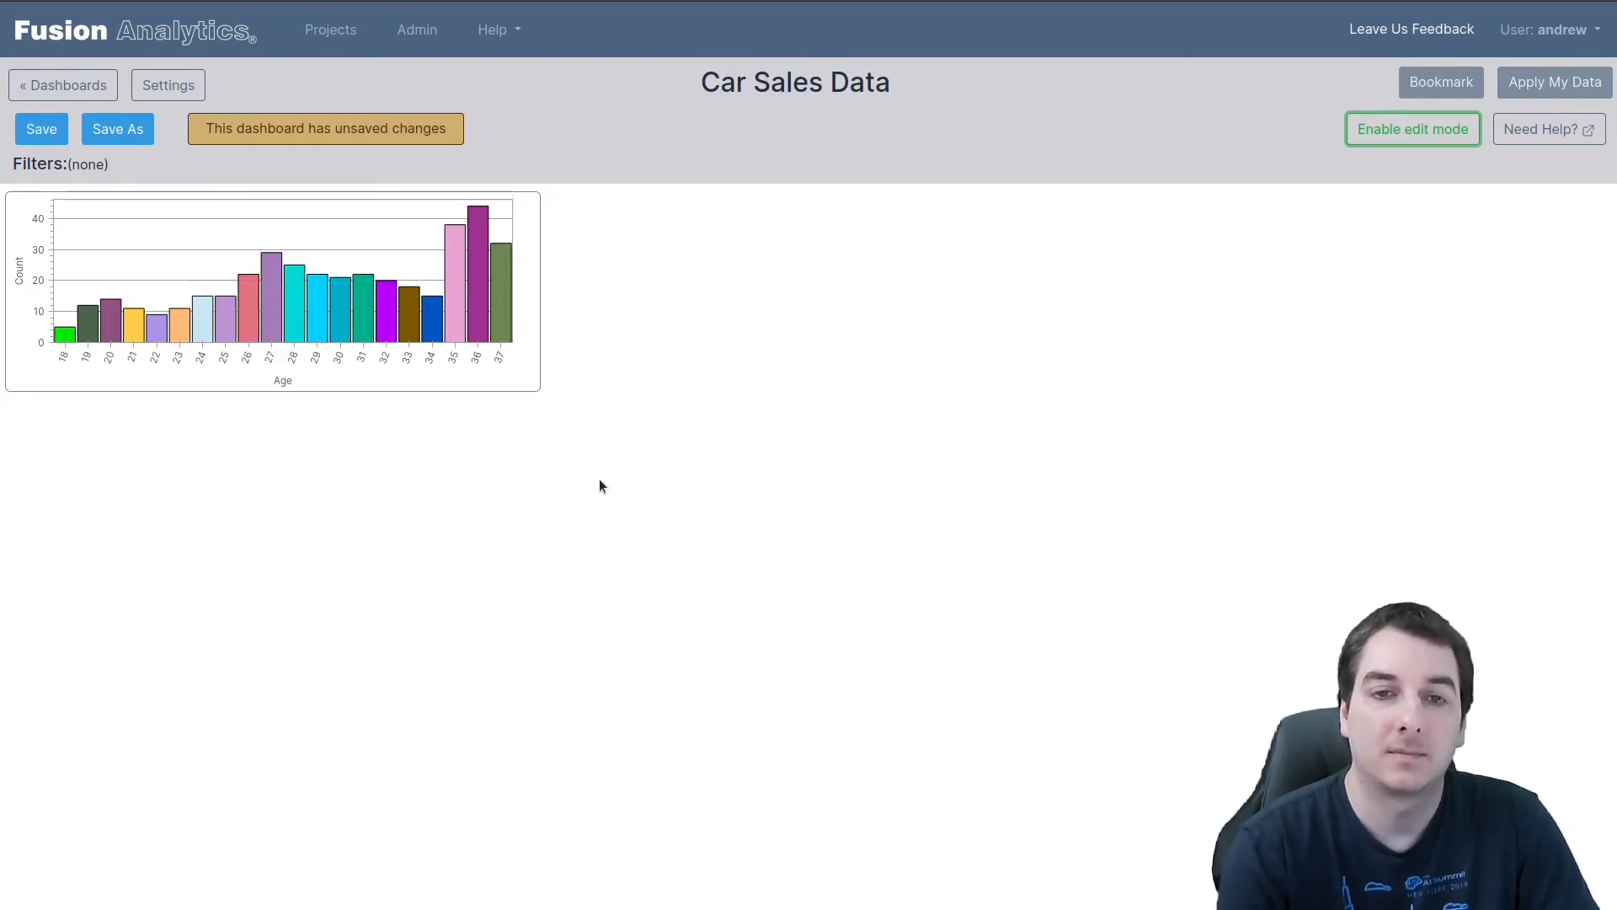
{"action": "left_click", "coordinate": [1399, 132]}
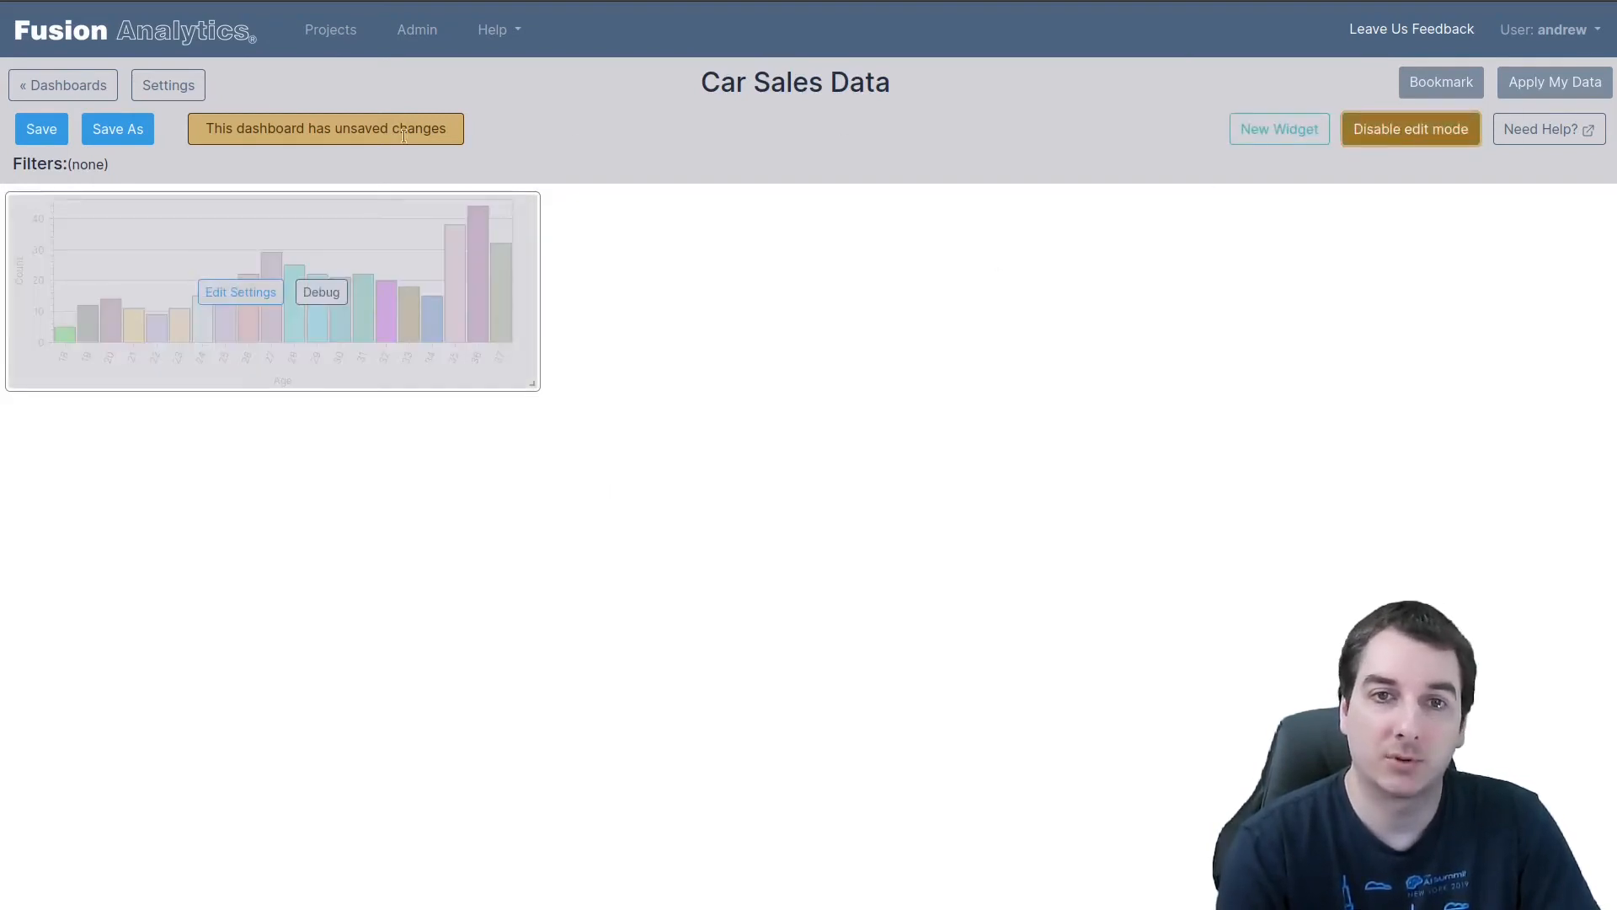
{"action": "left_click", "coordinate": [1251, 130]}
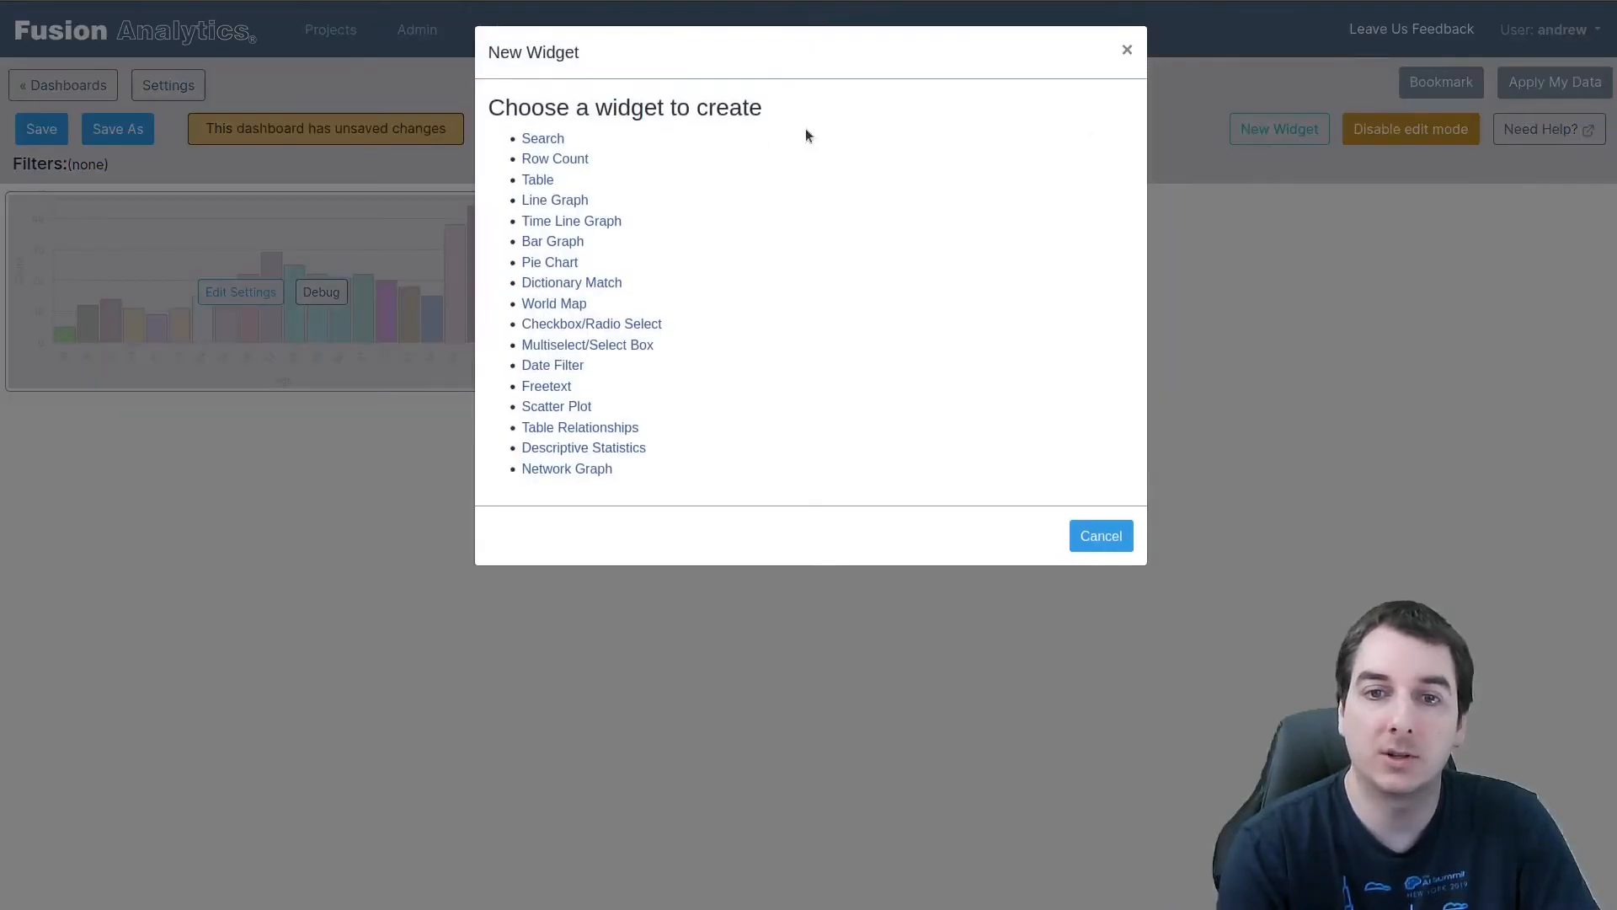
{"action": "left_click", "coordinate": [545, 262]}
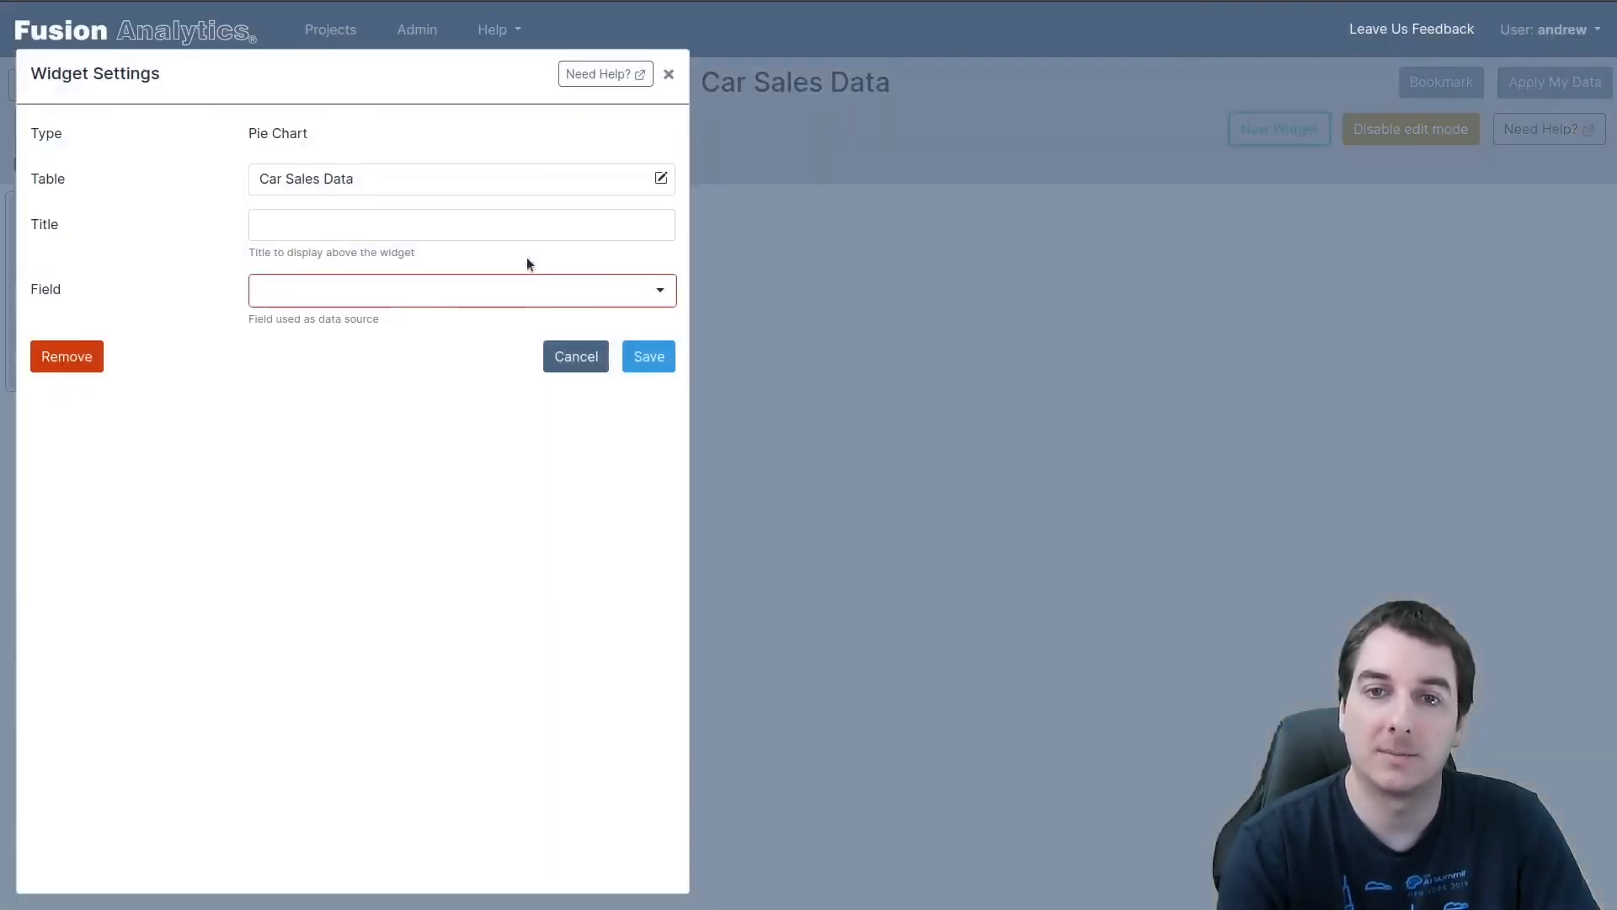
{"action": "left_click", "coordinate": [336, 289]}
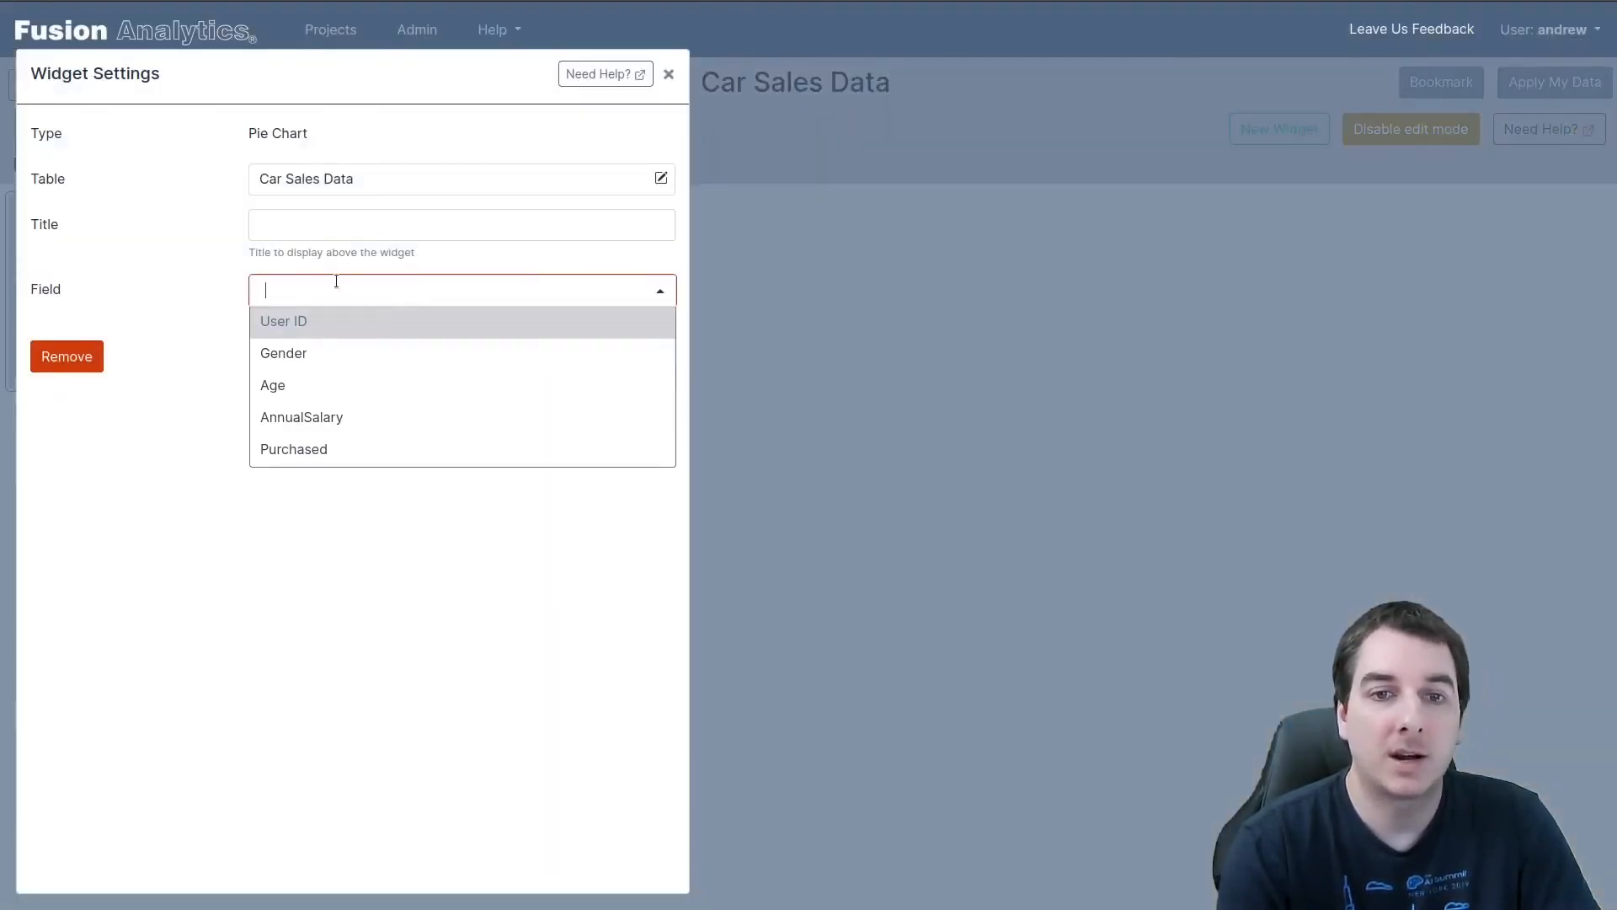
{"action": "left_click", "coordinate": [305, 448]}
{"action": "left_click", "coordinate": [634, 355]}
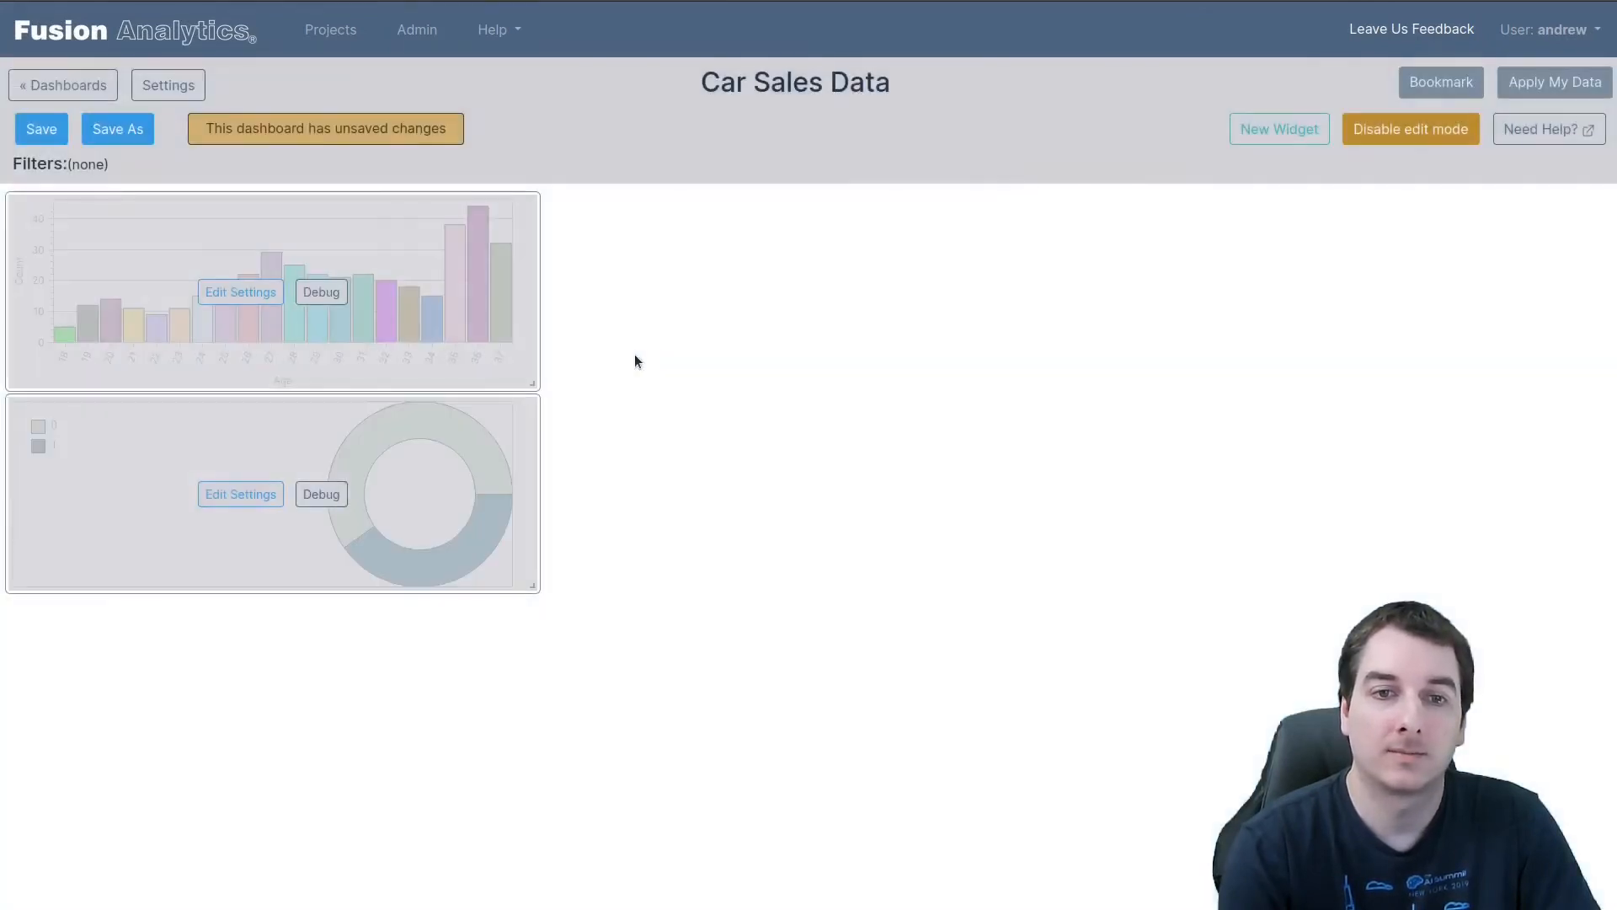
Place the pie chart beside the Age bar graph, enlarge it to about twice the height, and turn off edit mode
{"action": "left_click_drag", "start_coordinate": [420, 513], "coordinate": [957, 314]}
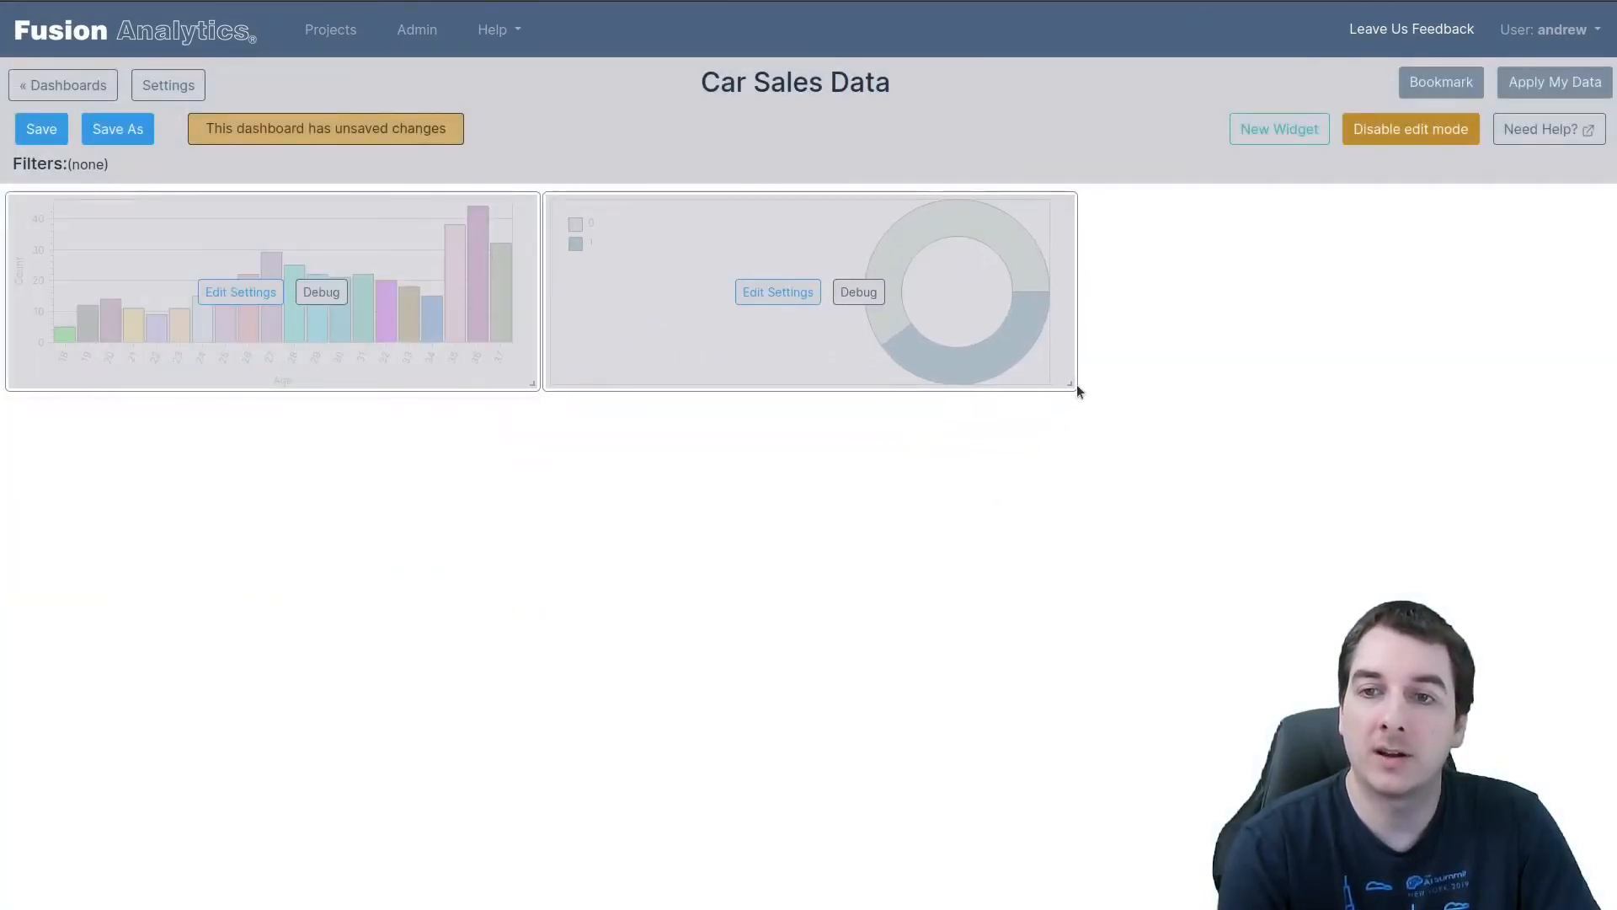
{"action": "left_click_drag", "start_coordinate": [1074, 383], "coordinate": [1162, 599]}
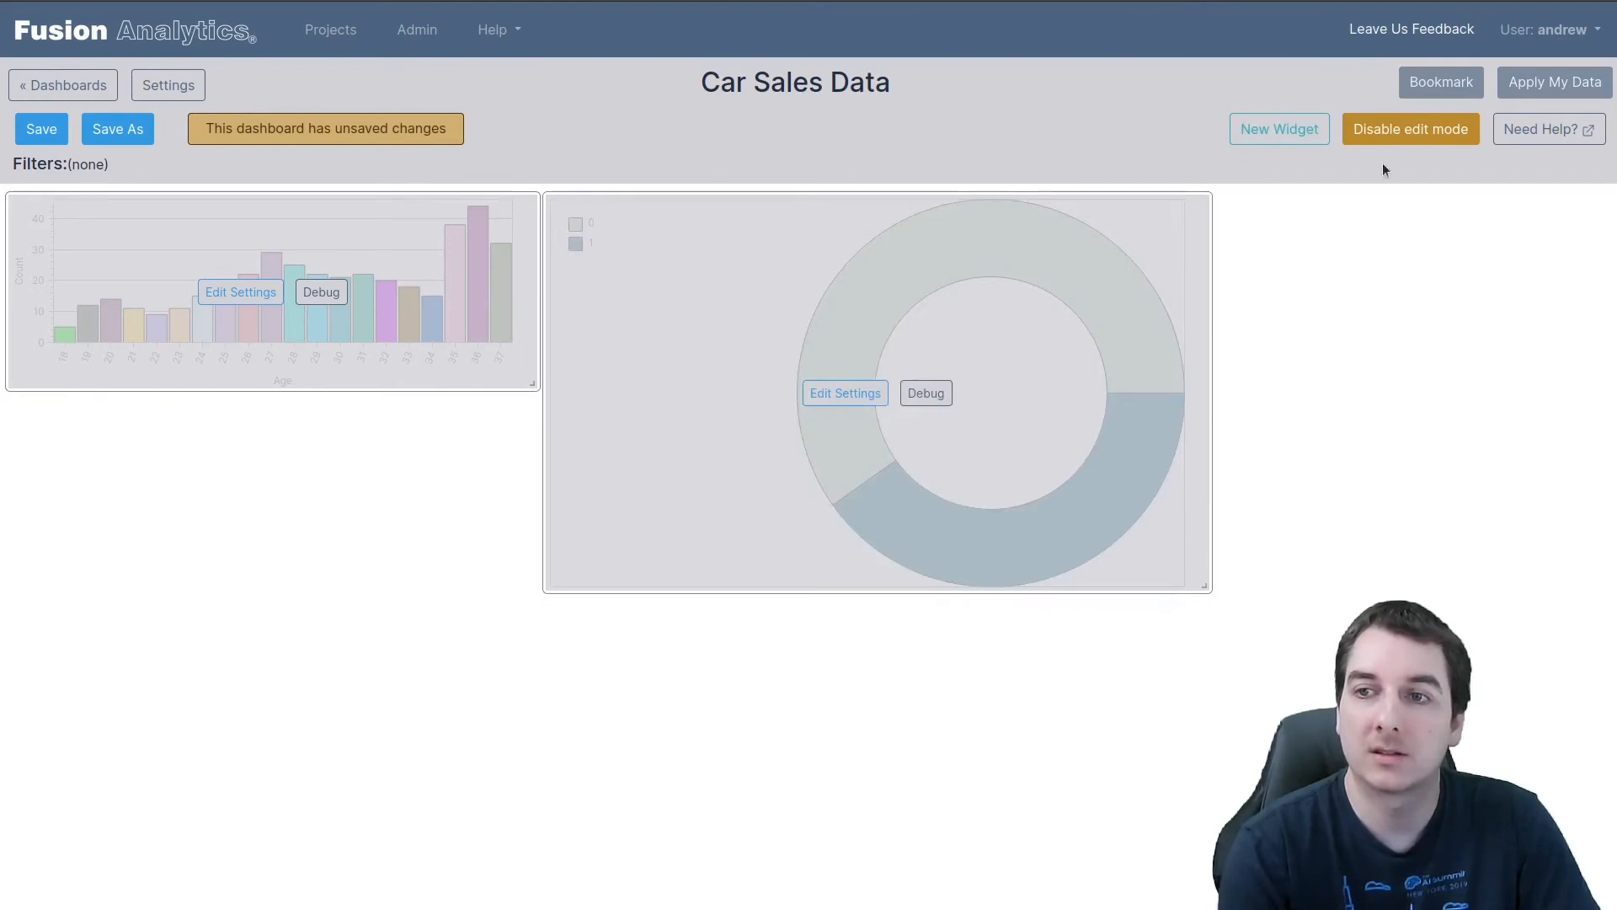
{"action": "left_click", "coordinate": [1400, 131]}
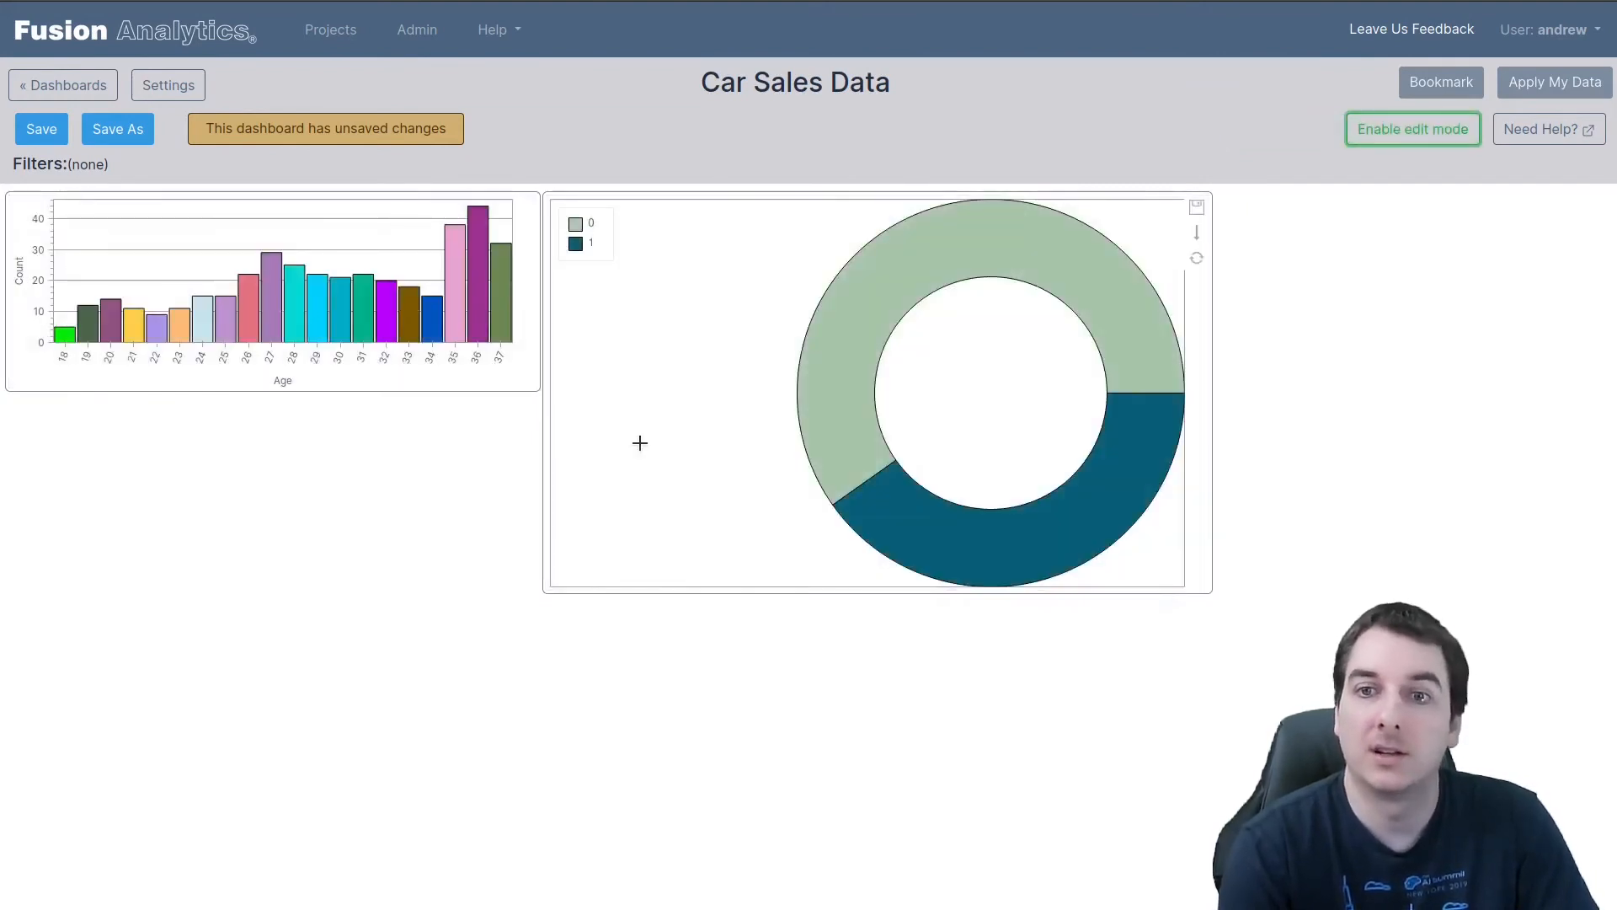
Inspect the pie chart's slices, filter the dashboard to Purchased 1 to view its age distribution, and clear the filter
{"action": "mouse_move", "coordinate": [871, 279]}
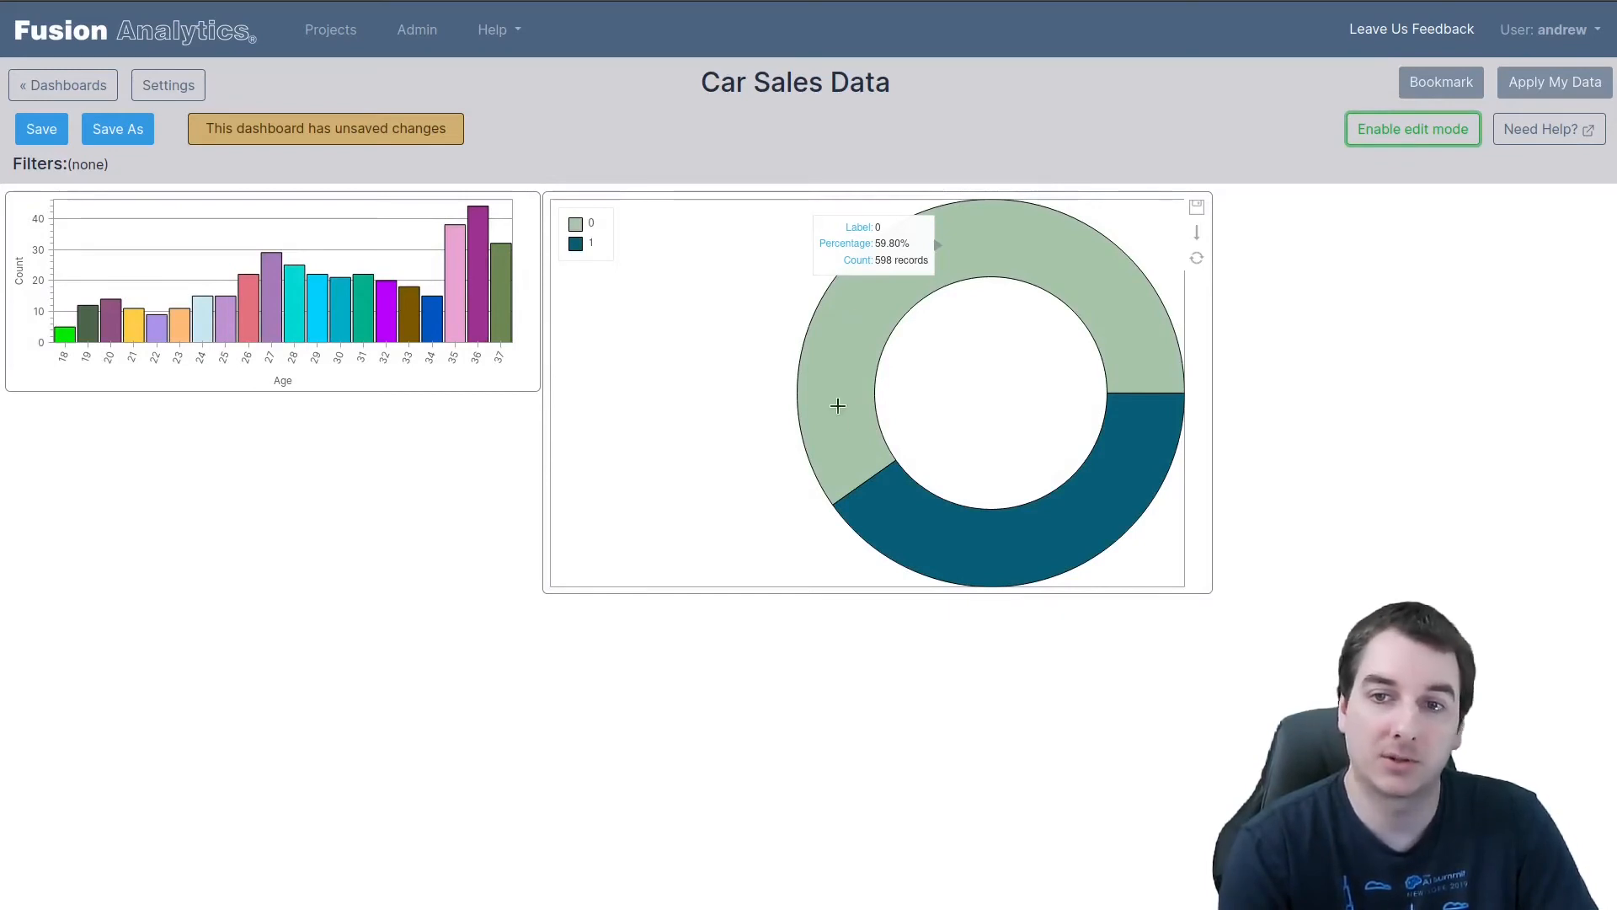
{"action": "mouse_move", "coordinate": [964, 559]}
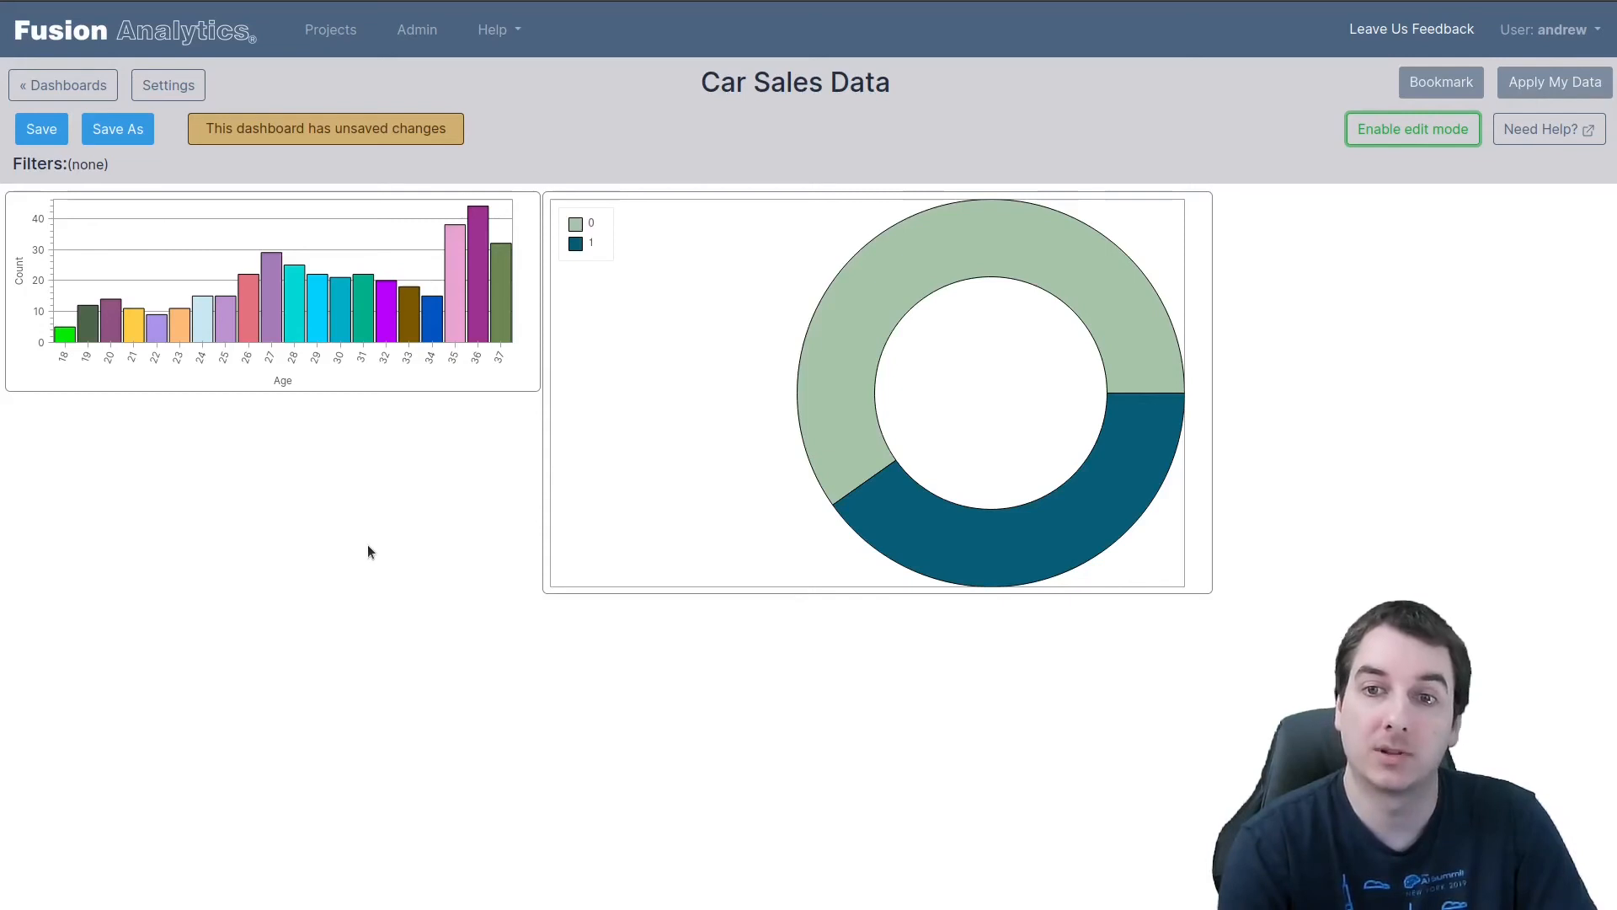
{"action": "left_click", "coordinate": [1080, 510]}
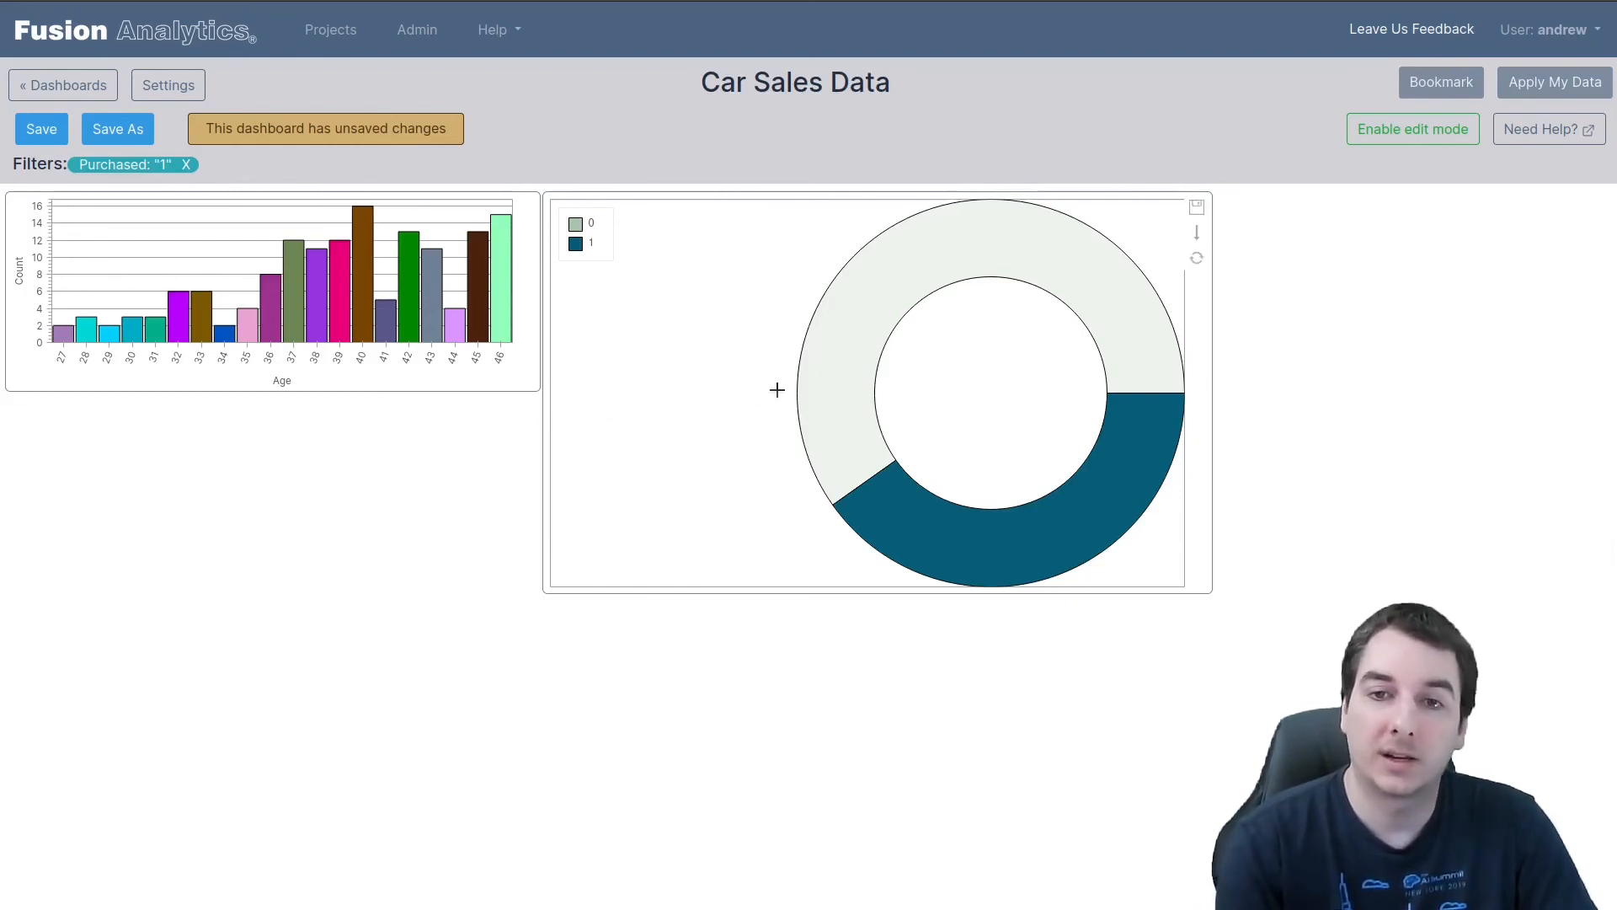
{"action": "left_click", "coordinate": [708, 408]}
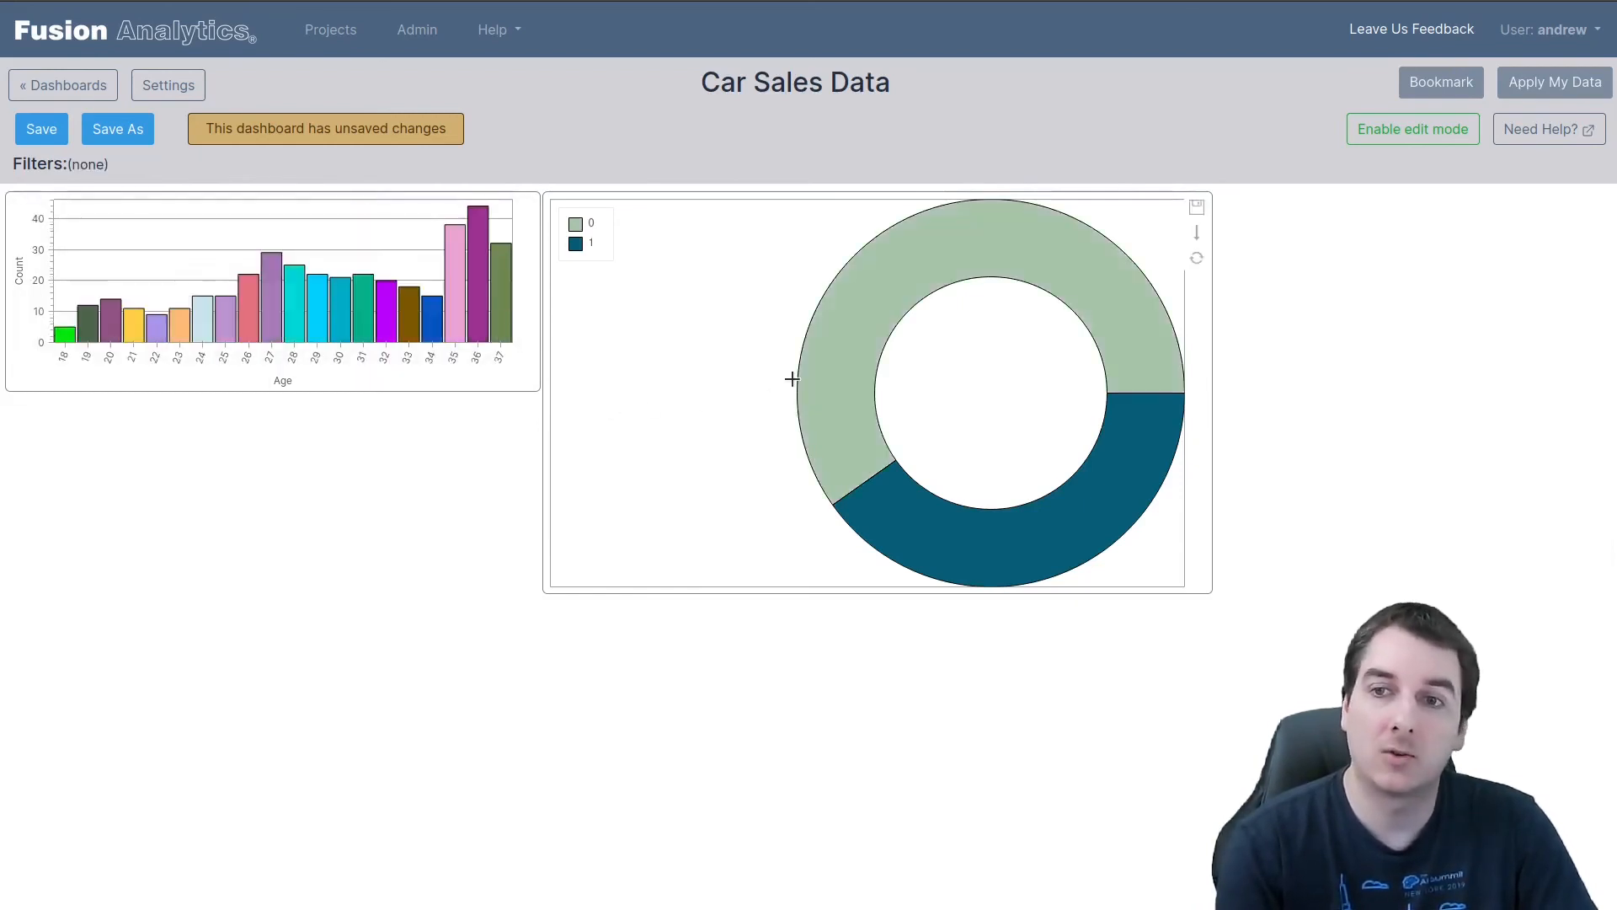